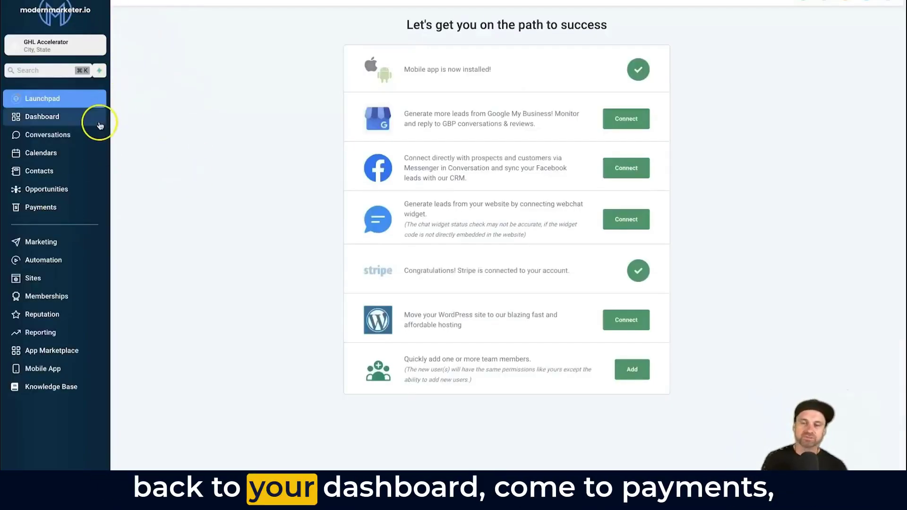
Open the payment integrations and review the available payment providers, including the Stripe connection.
{"action": "left_click", "coordinate": [56, 208]}
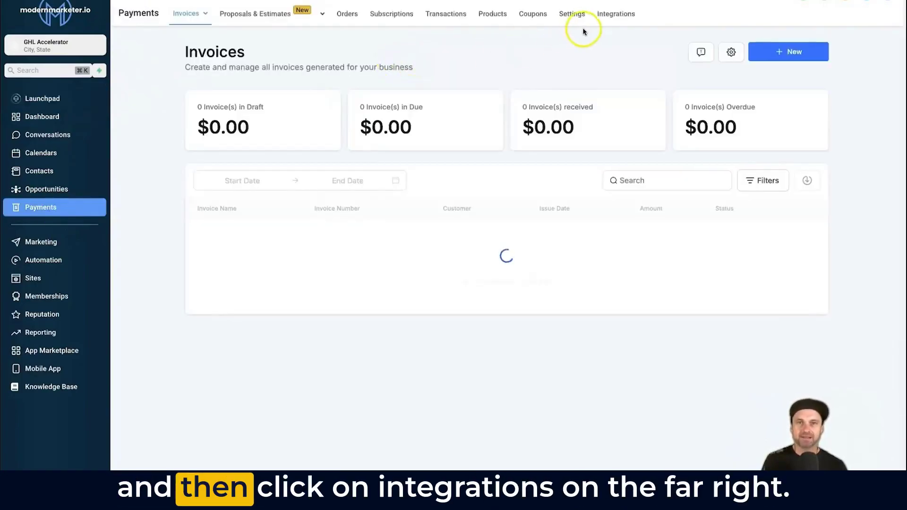
{"action": "left_click", "coordinate": [609, 17]}
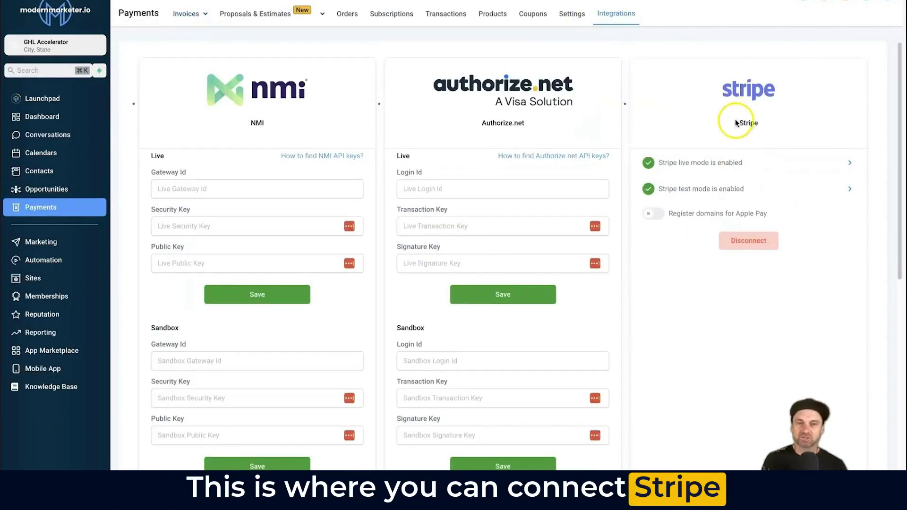
{"action": "scroll", "coordinate": [734, 120], "scroll_direction": "down", "scroll_amount": 5}
{"action": "scroll", "coordinate": [681, 147], "scroll_direction": "up", "scroll_amount": 5}
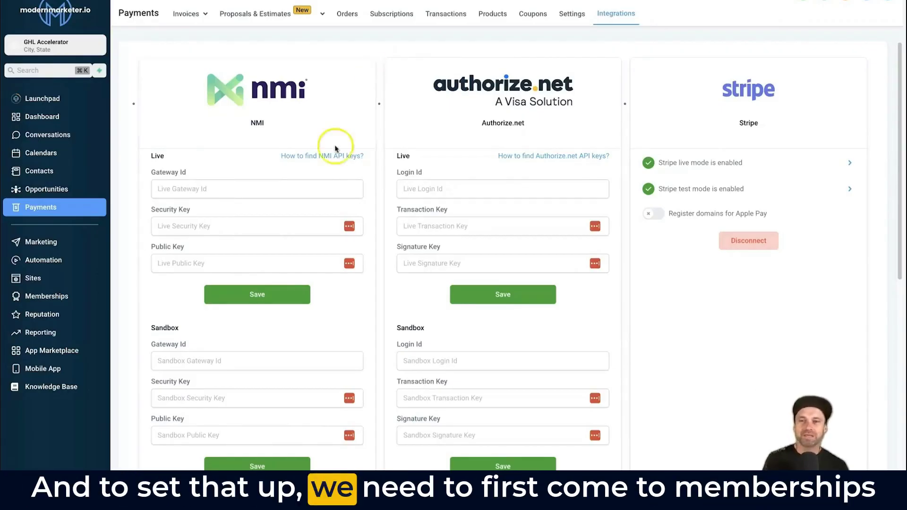
View the membership course products and consult the support article on how to build courses and membership sites.
{"action": "left_click", "coordinate": [74, 303]}
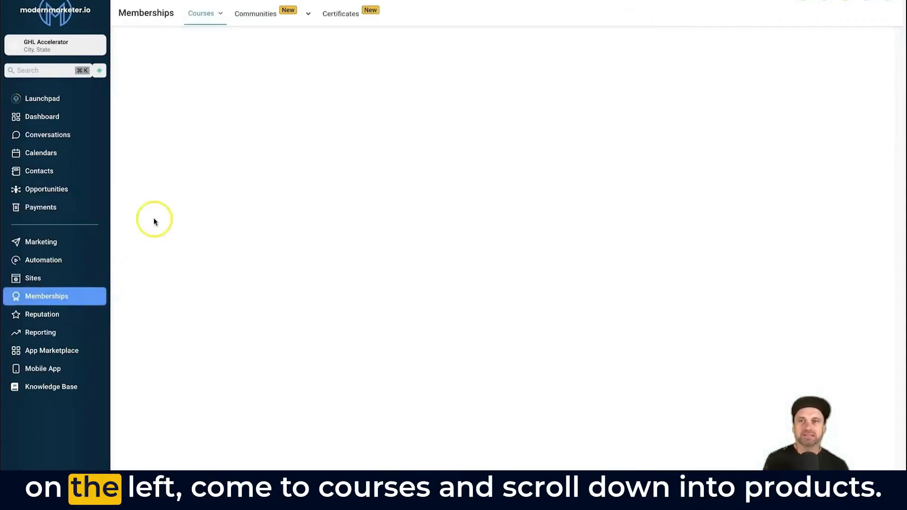
{"action": "mouse_move", "coordinate": [202, 16]}
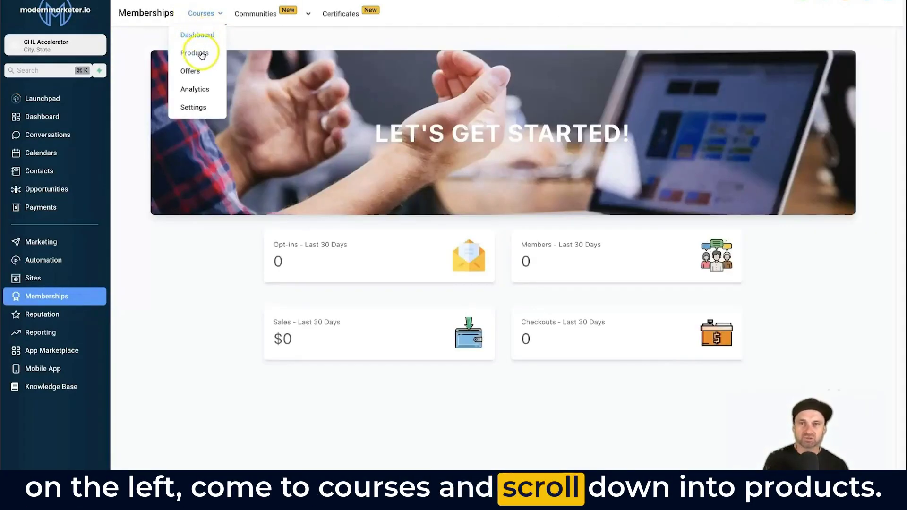
{"action": "left_click", "coordinate": [201, 54]}
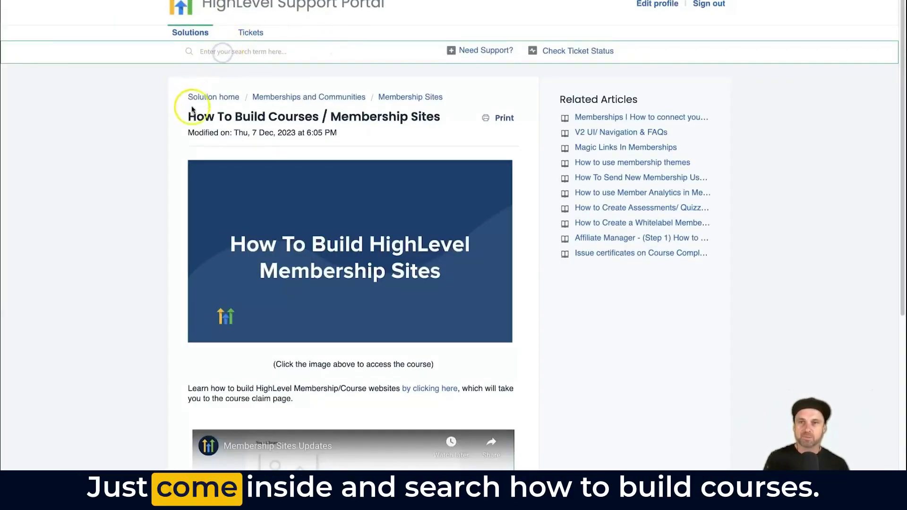
{"action": "left_click_drag", "start_coordinate": [189, 116], "coordinate": [318, 116]}
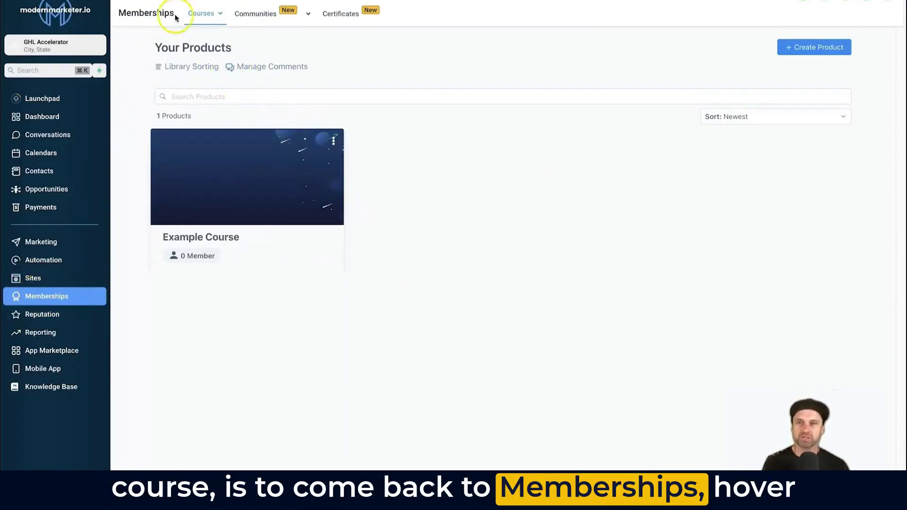
Start a new course offer titled "Mastery Course" and include the Example Course product in it.
{"action": "mouse_move", "coordinate": [214, 14]}
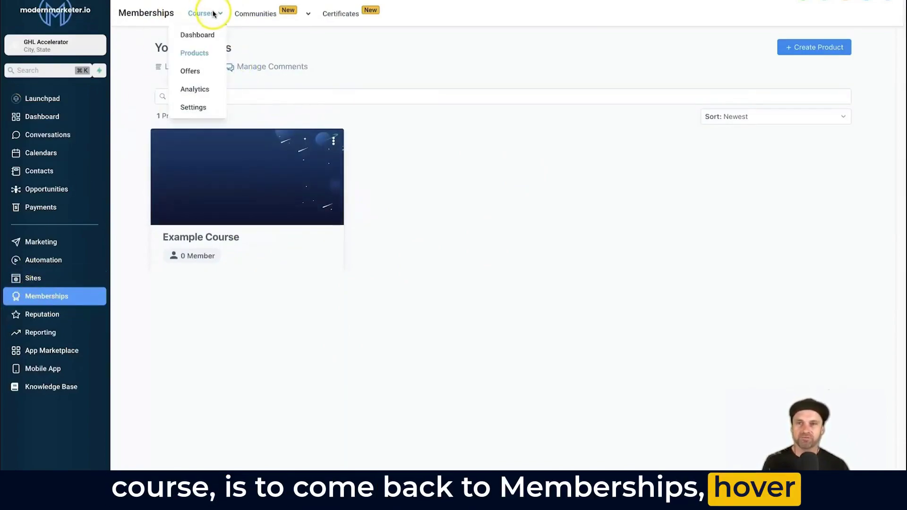
{"action": "left_click", "coordinate": [194, 72]}
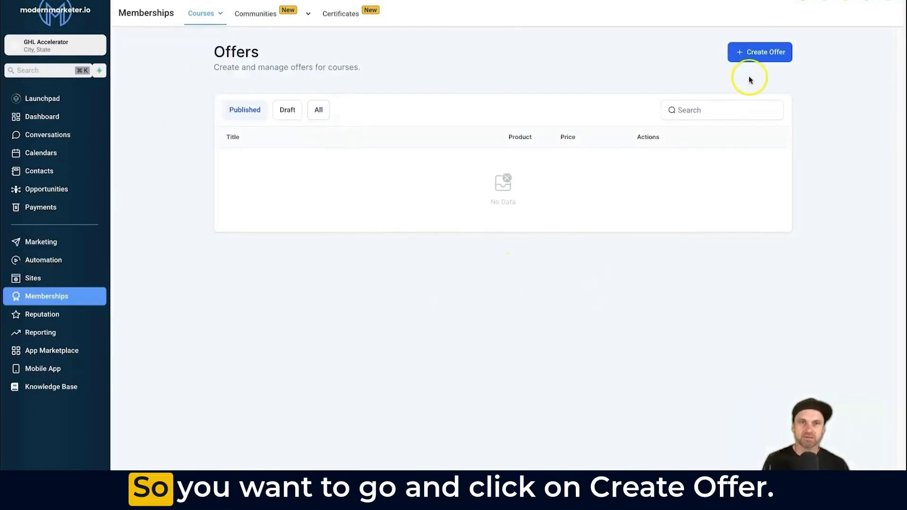
{"action": "left_click", "coordinate": [750, 54]}
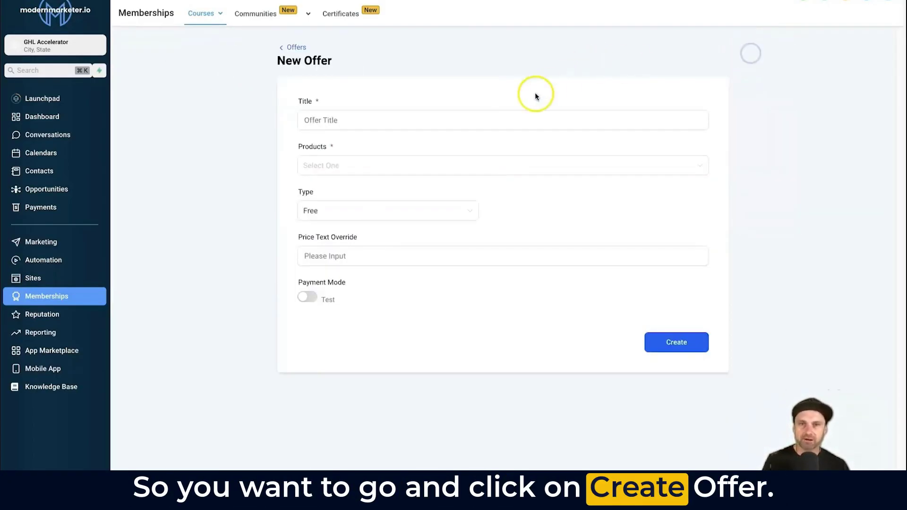
{"action": "left_click", "coordinate": [451, 122]}
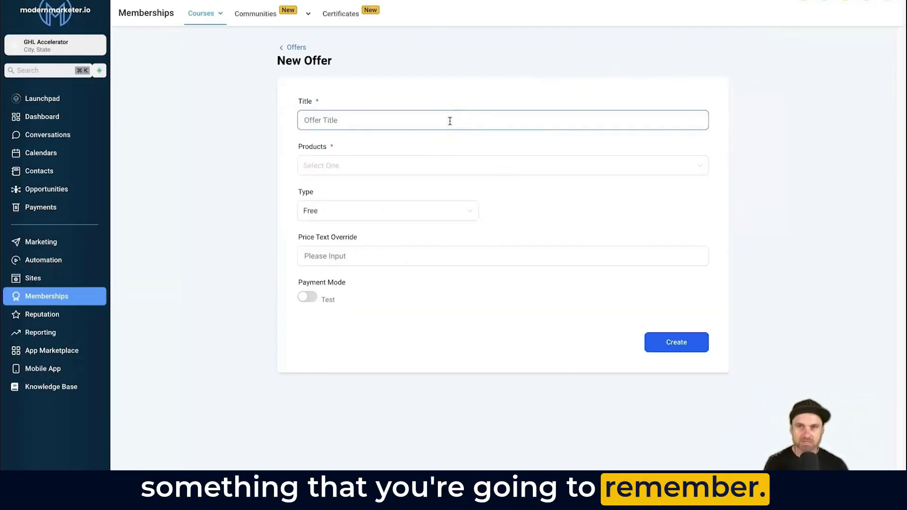
{"action": "type", "text": "Mastery Course"}
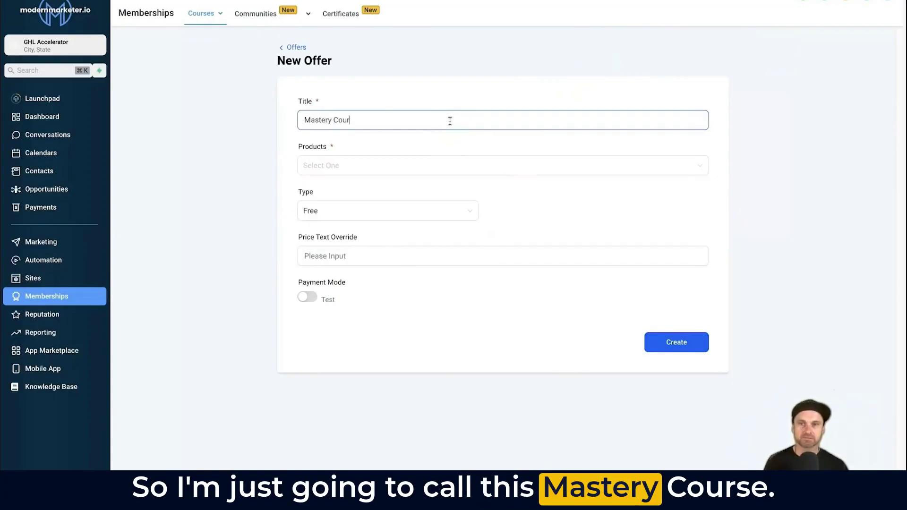
{"action": "left_click", "coordinate": [328, 166]}
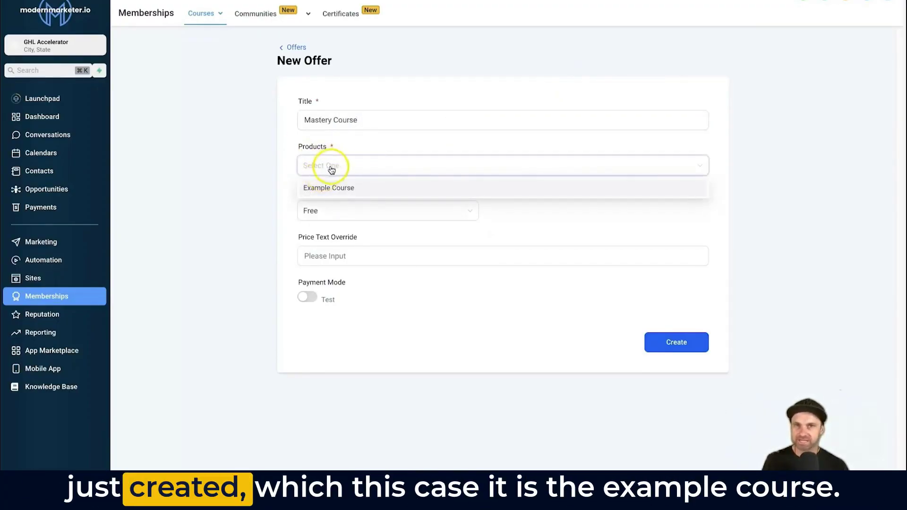
{"action": "left_click", "coordinate": [325, 193]}
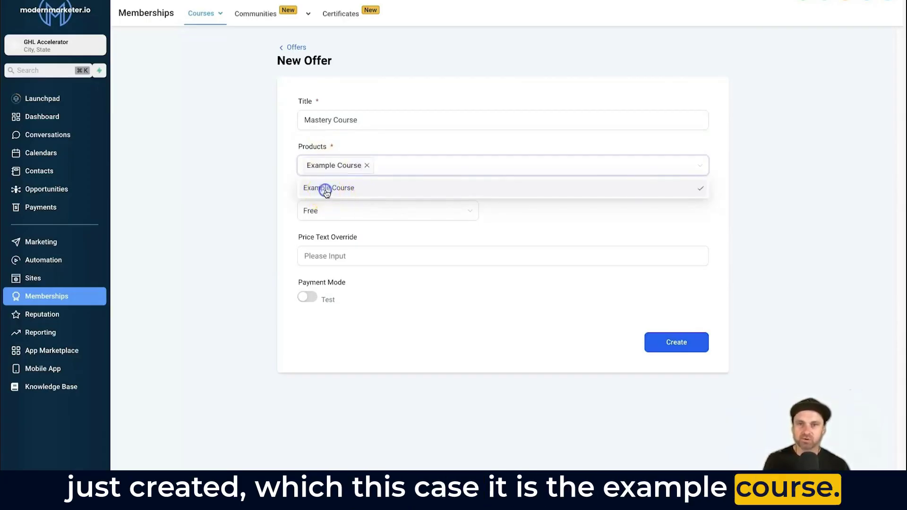
{"action": "left_click", "coordinate": [705, 219]}
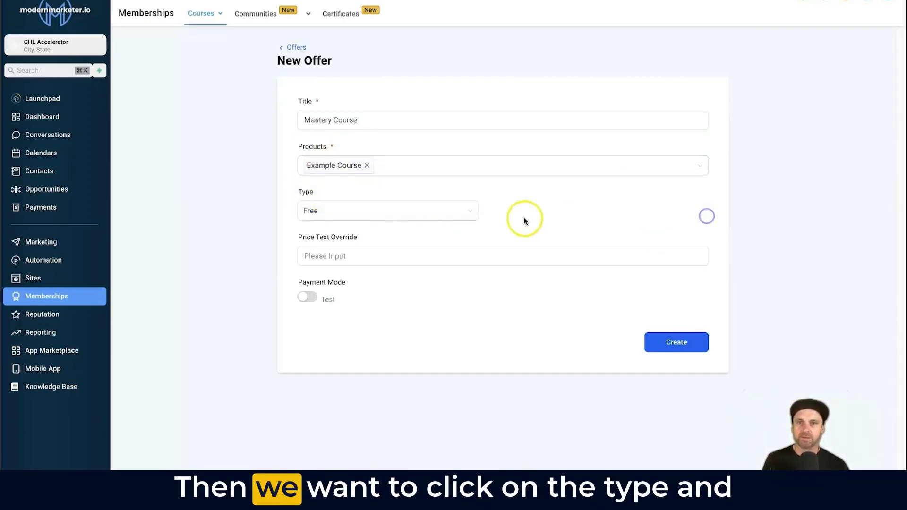
Set the offer to One Time payment with an amount of 297 USD and create it.
{"action": "left_click", "coordinate": [348, 215]}
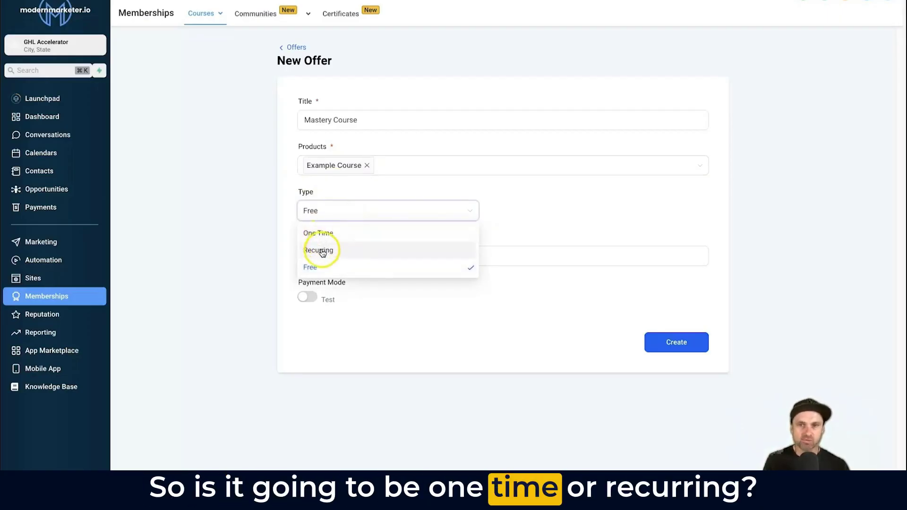
{"action": "left_click", "coordinate": [320, 234]}
{"action": "left_click", "coordinate": [523, 212]}
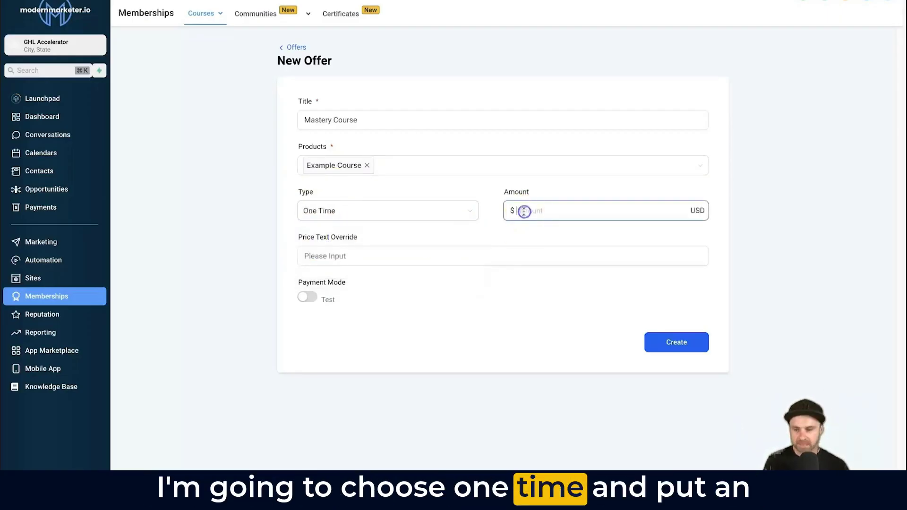
{"action": "type", "text": "297"}
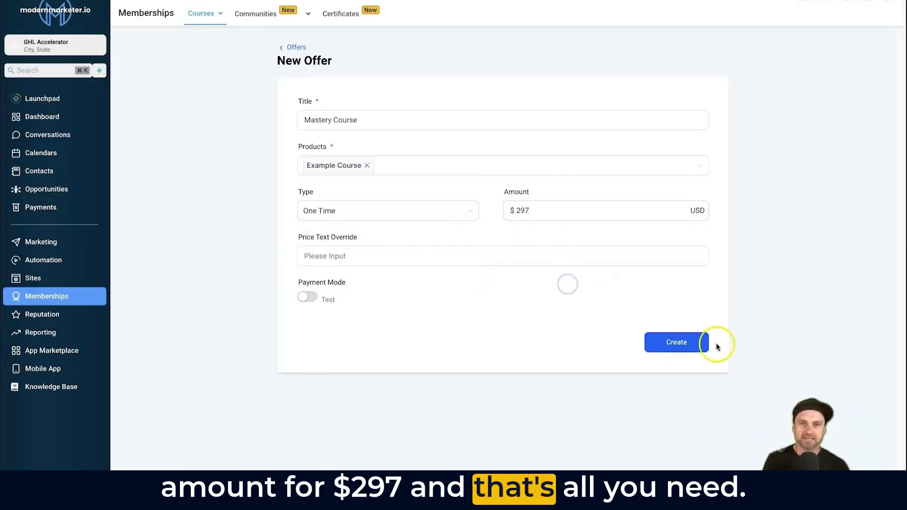
{"action": "left_click", "coordinate": [671, 343]}
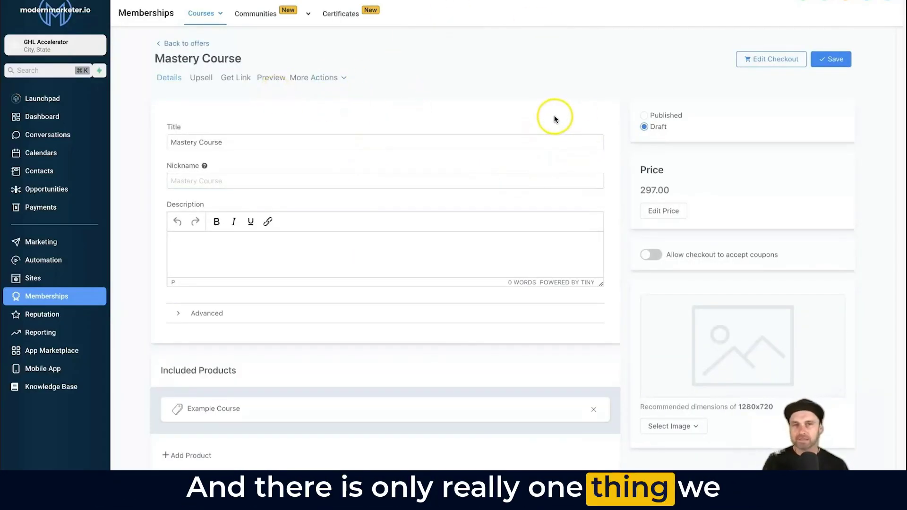
Set the Mastery Course offer's status to Published and save it.
{"action": "left_click", "coordinate": [645, 116]}
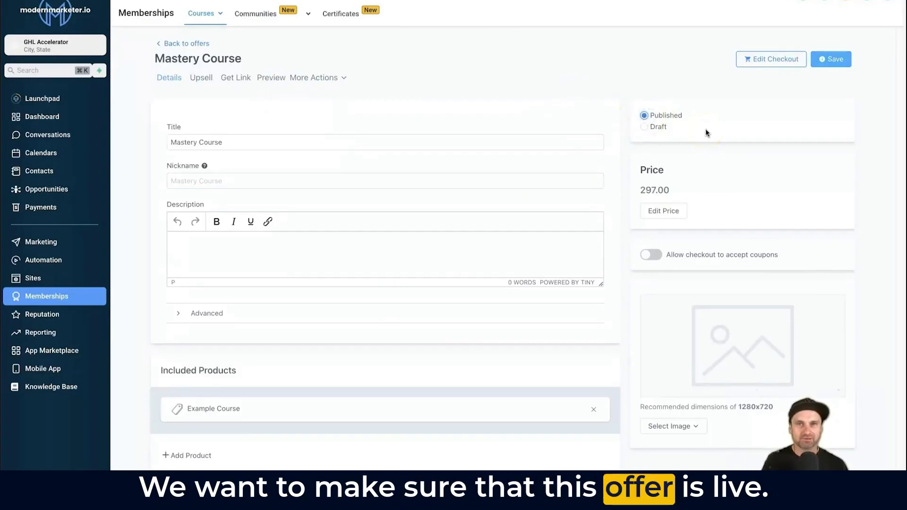
{"action": "left_click", "coordinate": [827, 59]}
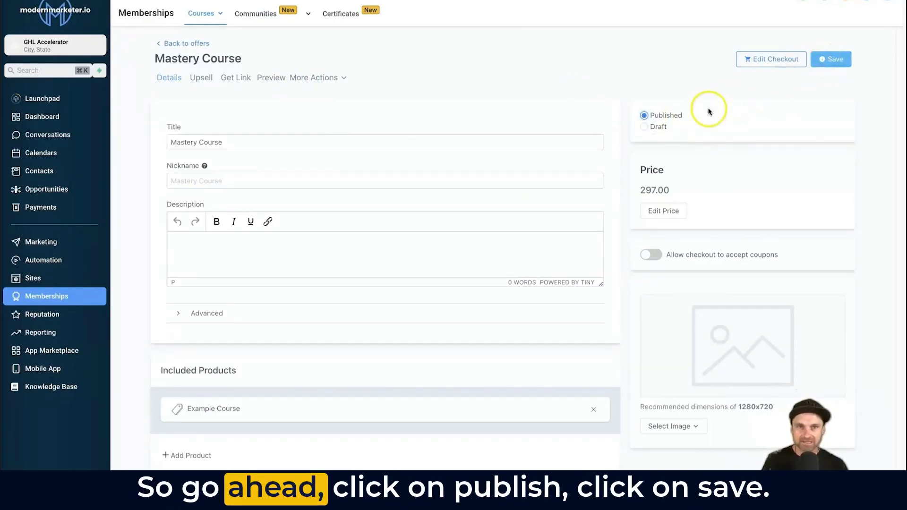
{"action": "left_click", "coordinate": [828, 59]}
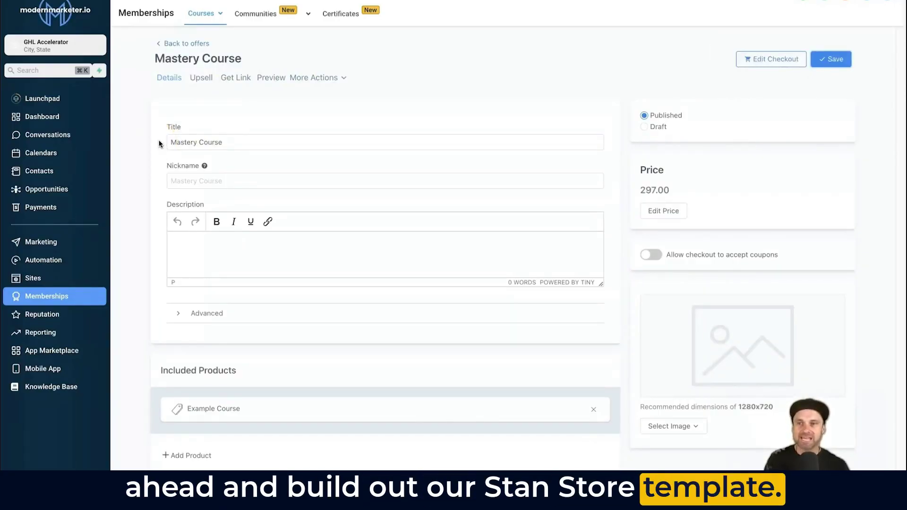
Start a new website under Sites, choosing to build it from the prebuilt templates.
{"action": "left_click", "coordinate": [32, 283]}
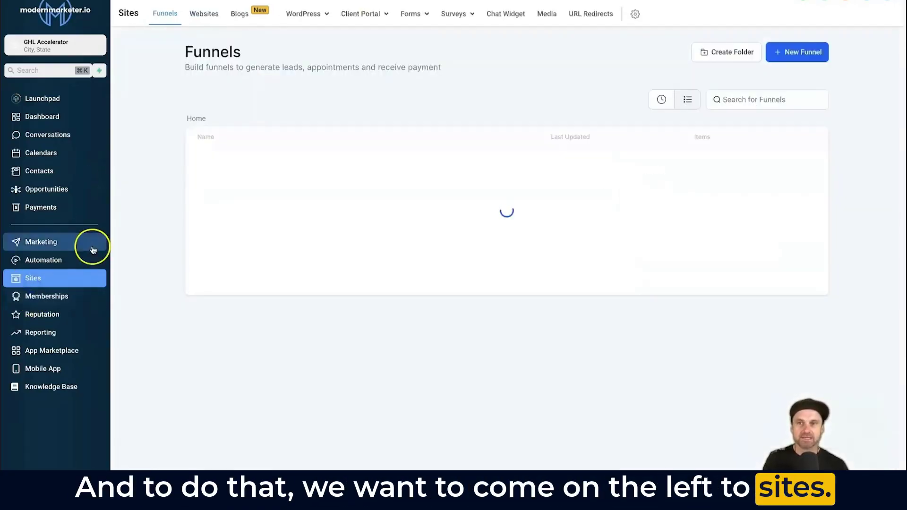
{"action": "left_click", "coordinate": [207, 20]}
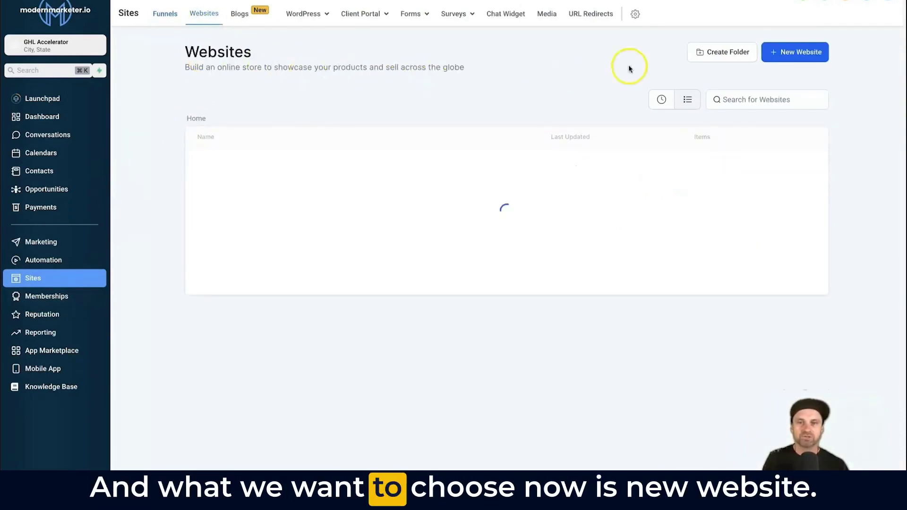
{"action": "left_click", "coordinate": [775, 56]}
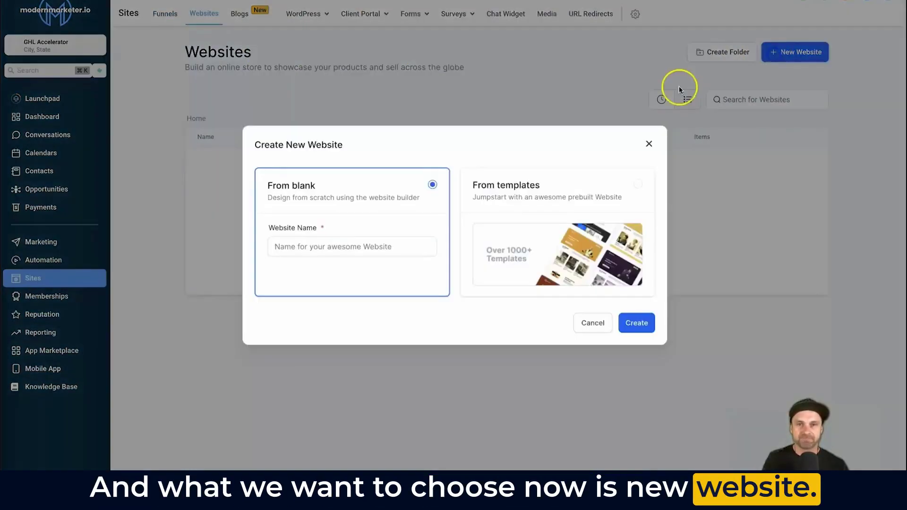
{"action": "left_click", "coordinate": [554, 197]}
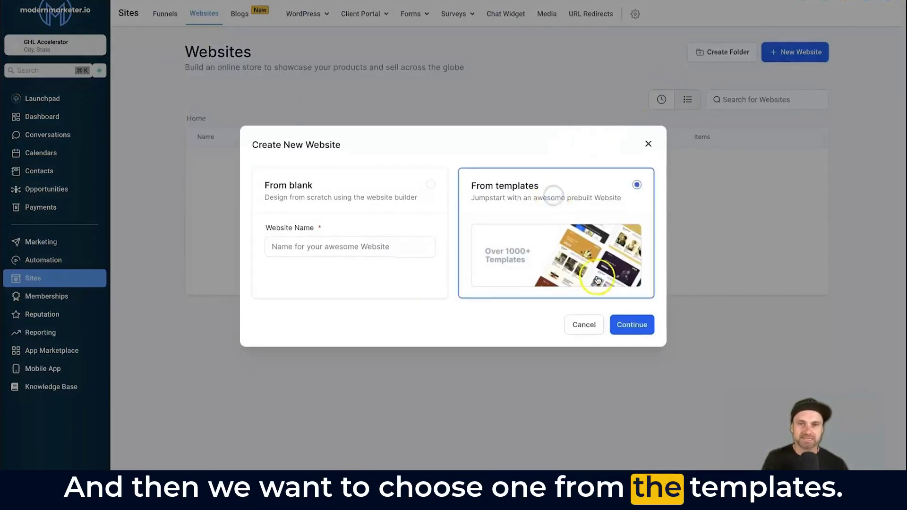
{"action": "left_click", "coordinate": [632, 324]}
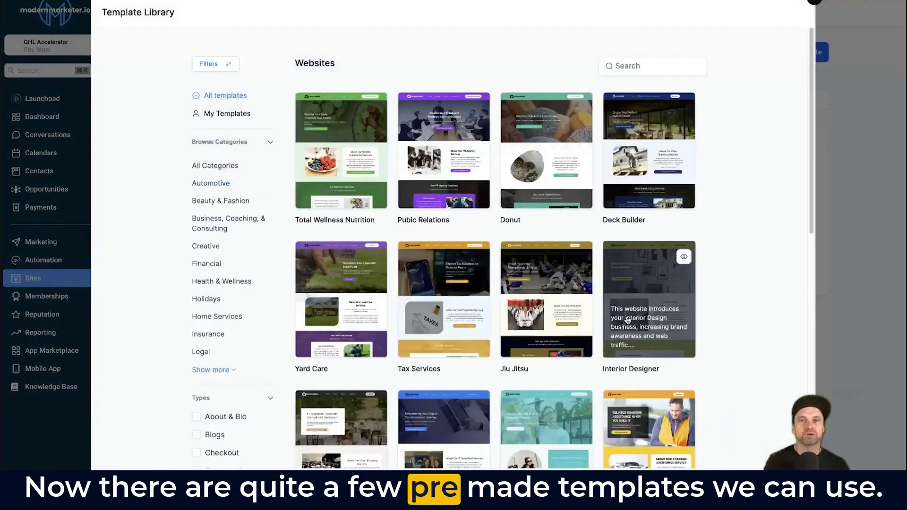
Search the template library for "linktree", load more results, and use the LinkTree - Business template for the website.
{"action": "left_click", "coordinate": [653, 58]}
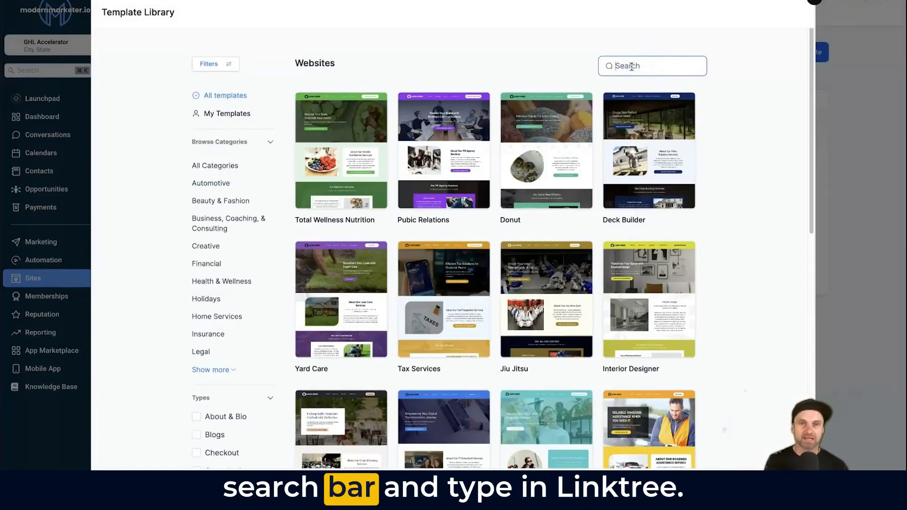
{"action": "type", "text": "linktree"}
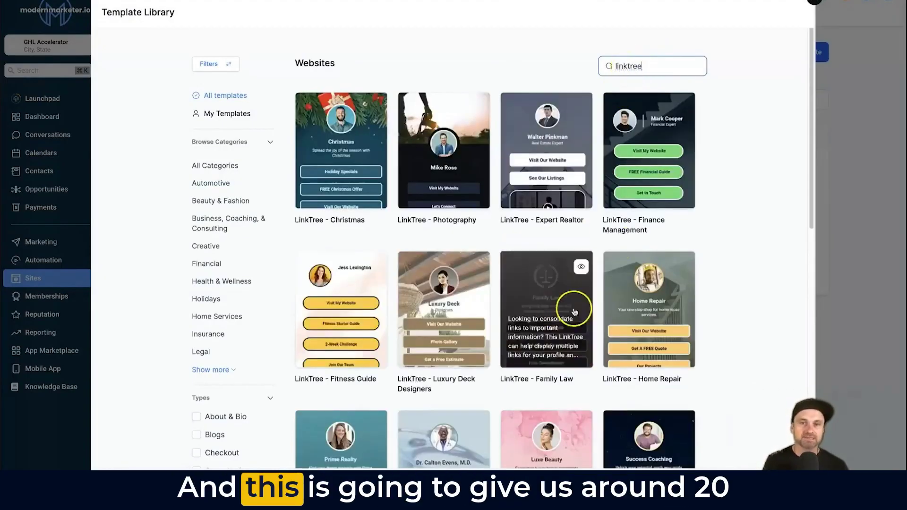
{"action": "scroll", "coordinate": [504, 341], "scroll_direction": "down", "scroll_amount": 3}
{"action": "scroll", "coordinate": [506, 359], "scroll_direction": "down", "scroll_amount": 6}
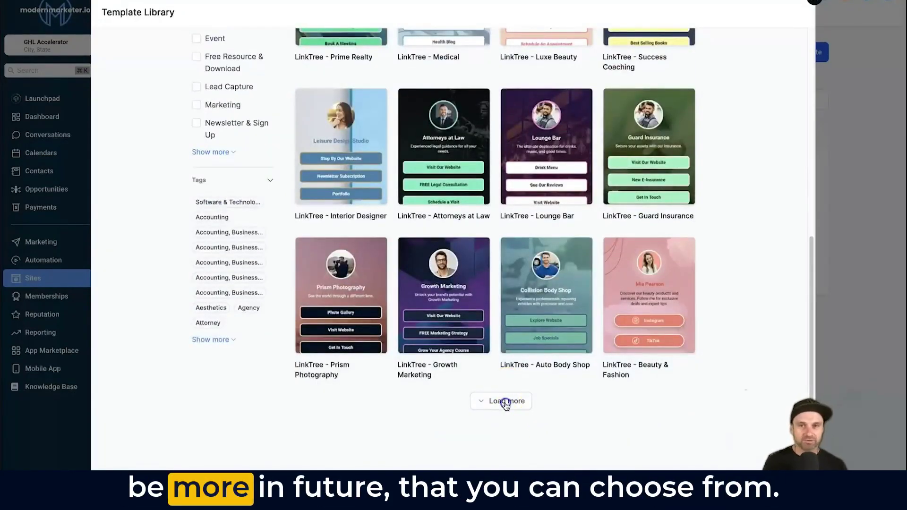
{"action": "left_click", "coordinate": [504, 403]}
{"action": "scroll", "coordinate": [540, 338], "scroll_direction": "down", "scroll_amount": 1}
{"action": "scroll", "coordinate": [540, 338], "scroll_direction": "down", "scroll_amount": 2}
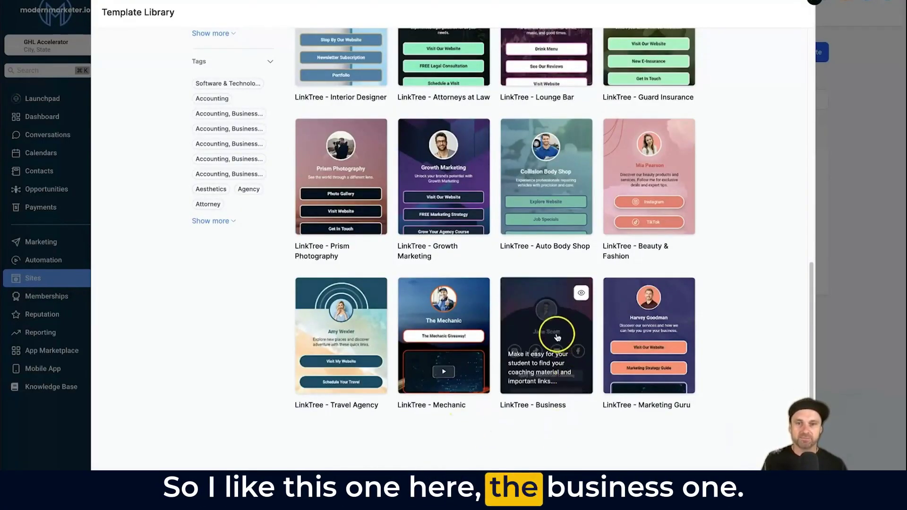
{"action": "left_click", "coordinate": [559, 380]}
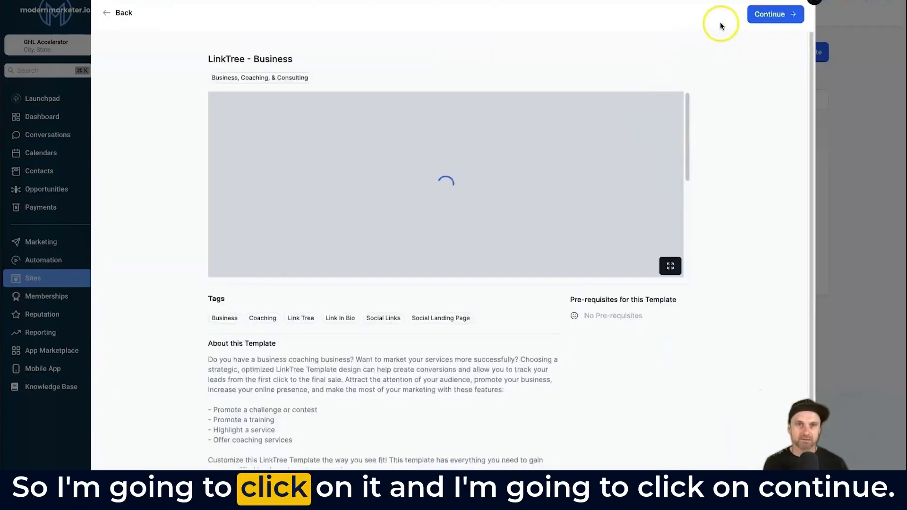
{"action": "left_click", "coordinate": [770, 16]}
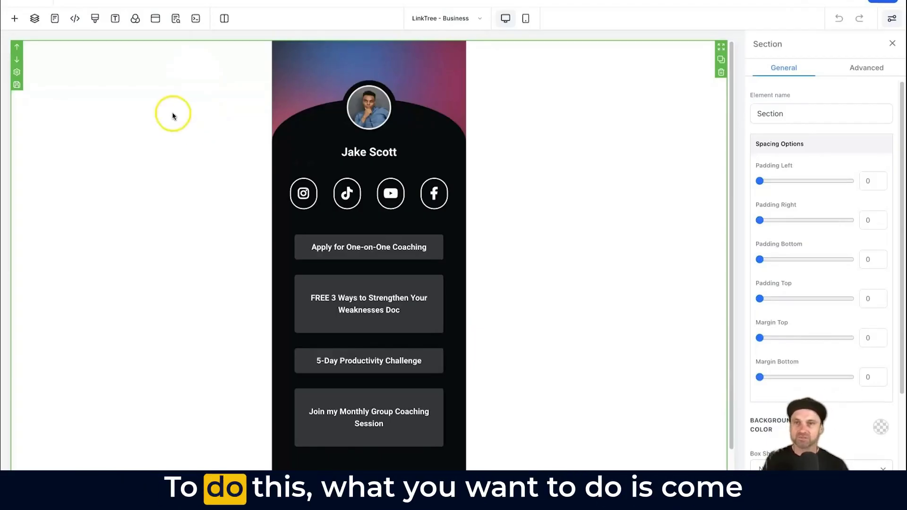
Open the page's popup for editing and add a 1 Column row to it.
{"action": "left_click", "coordinate": [155, 19]}
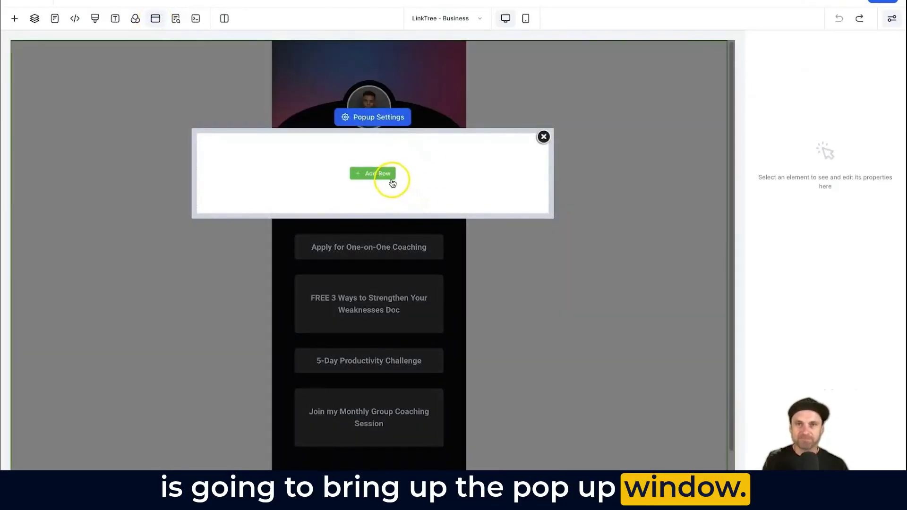
{"action": "left_click", "coordinate": [382, 176]}
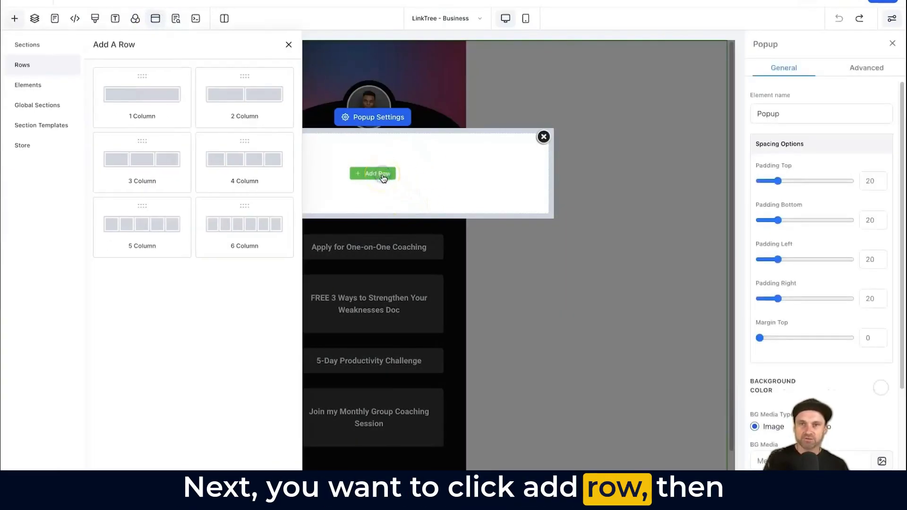
{"action": "left_click", "coordinate": [160, 96]}
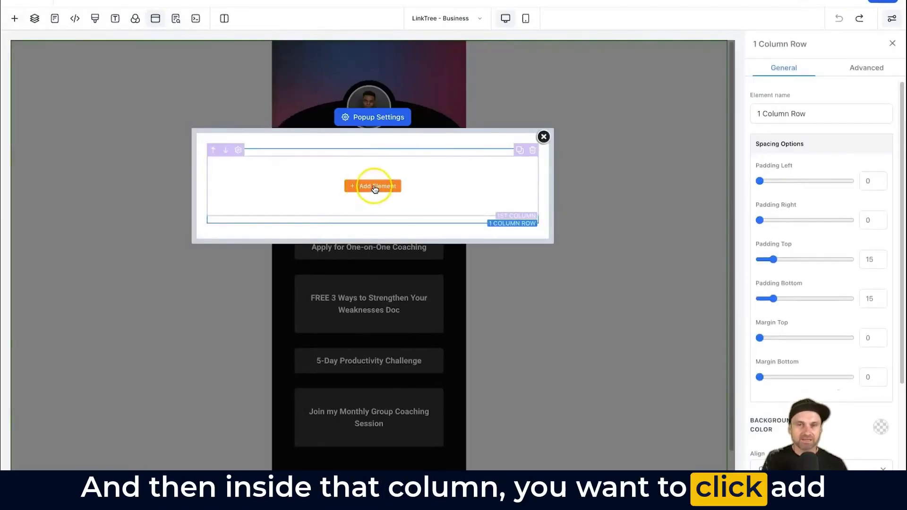
Search the elements for "order" and place a 1 Step Order element in the popup's column.
{"action": "left_click", "coordinate": [374, 187]}
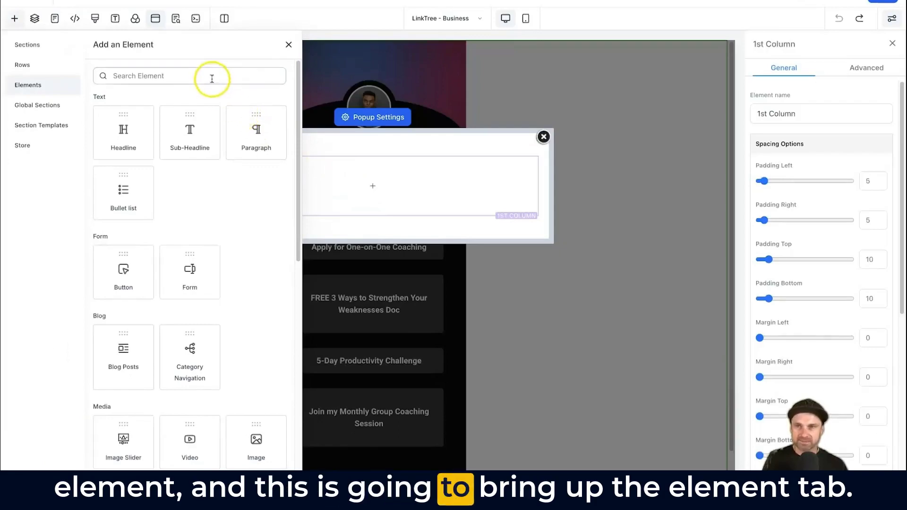
{"action": "left_click", "coordinate": [212, 79]}
{"action": "type", "text": "orde"}
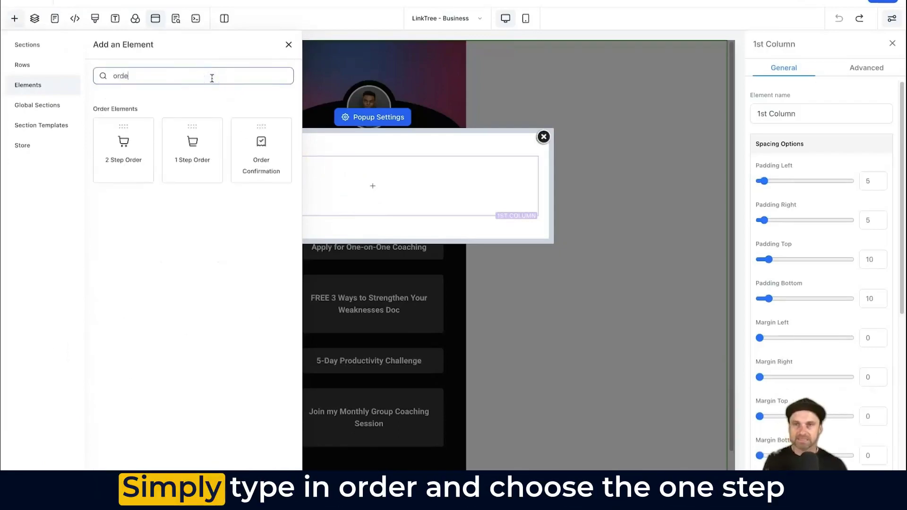
{"action": "type", "text": "r"}
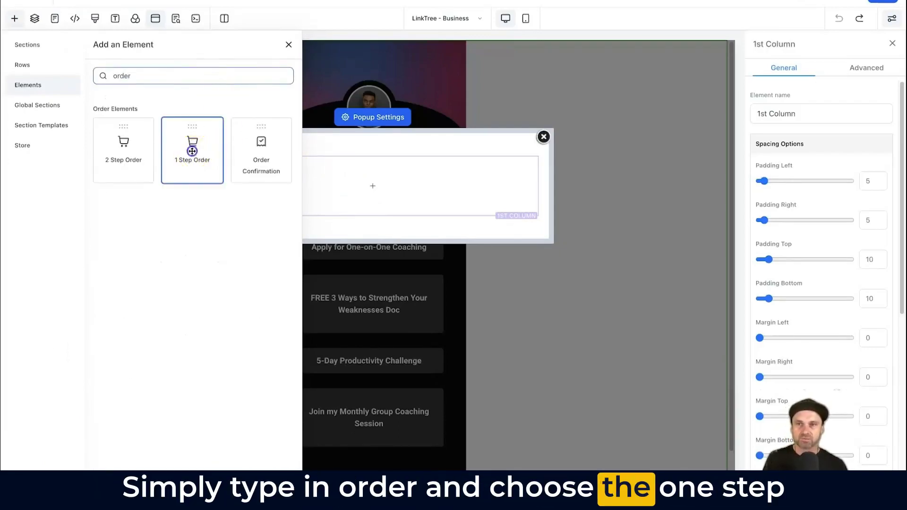
{"action": "left_click_drag", "start_coordinate": [188, 147], "coordinate": [316, 196]}
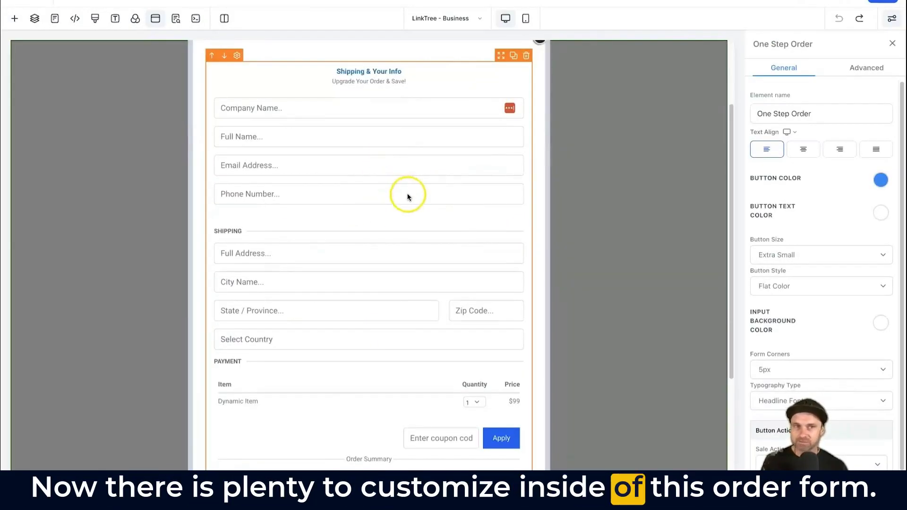
Set the order form's shipping toggle to Hide Shipping in its advanced settings.
{"action": "left_click", "coordinate": [858, 68]}
{"action": "scroll", "coordinate": [775, 265], "scroll_direction": "down", "scroll_amount": 3}
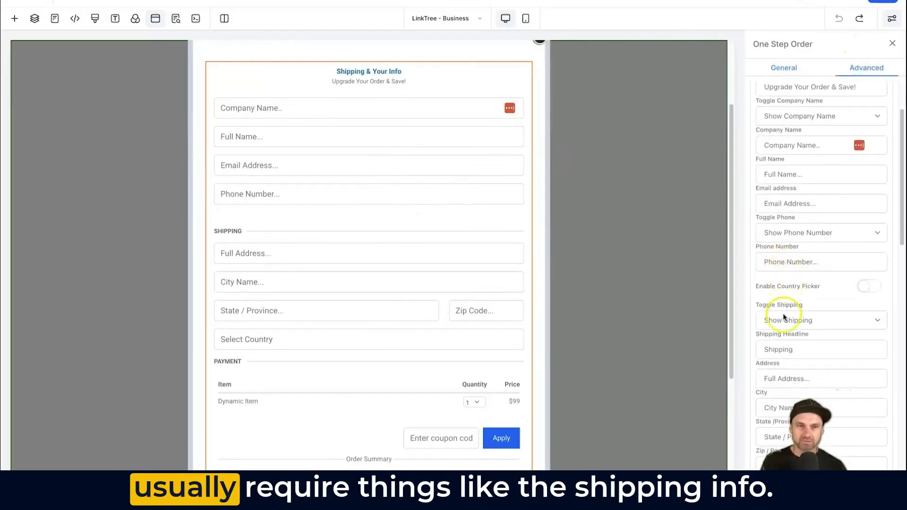
{"action": "left_click", "coordinate": [788, 321]}
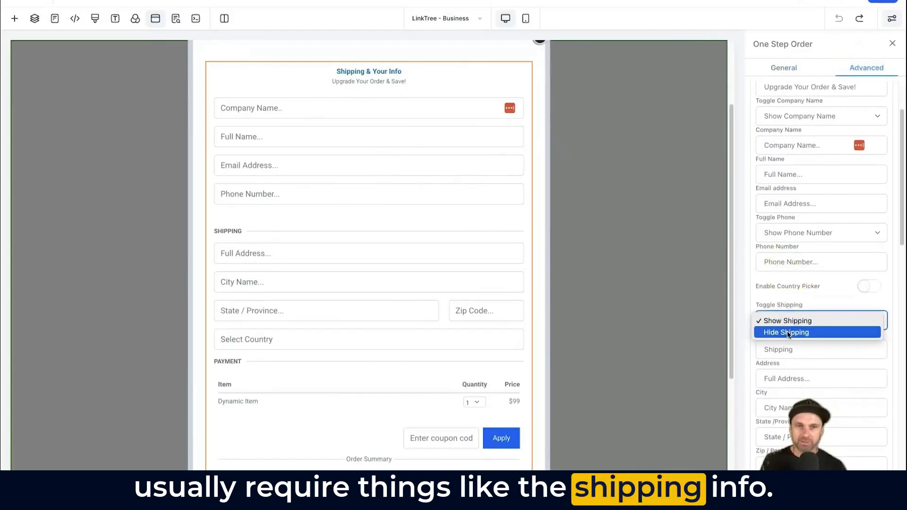
{"action": "left_click", "coordinate": [787, 332]}
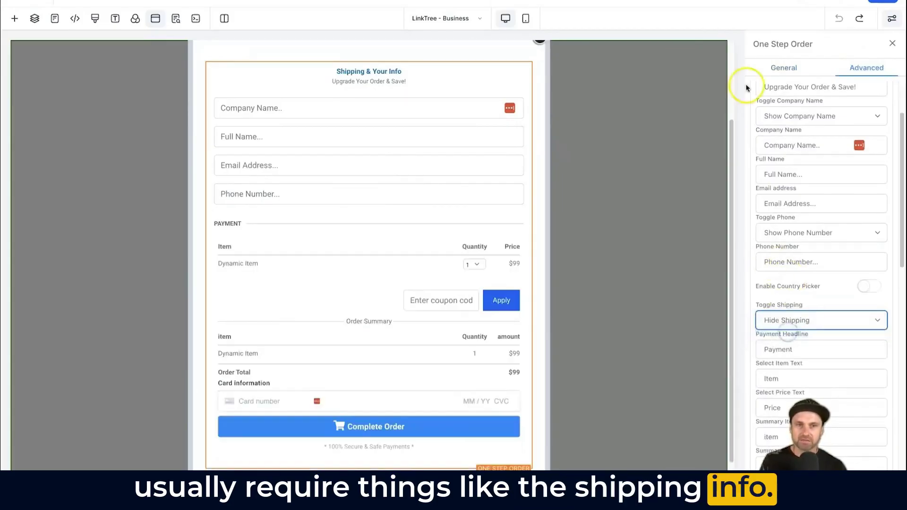
Open the Sale Action choices in the order form's general settings.
{"action": "left_click", "coordinate": [775, 70]}
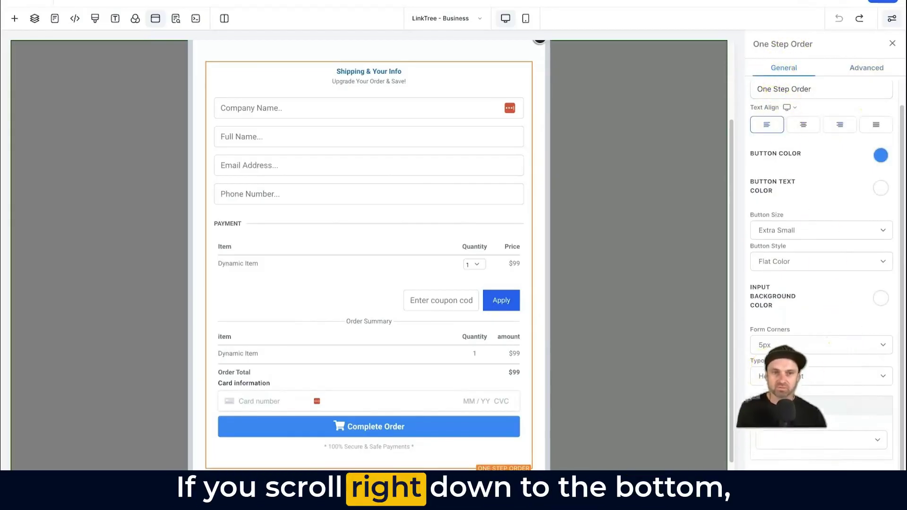
{"action": "left_click", "coordinate": [792, 447]}
{"action": "left_click", "coordinate": [797, 441]}
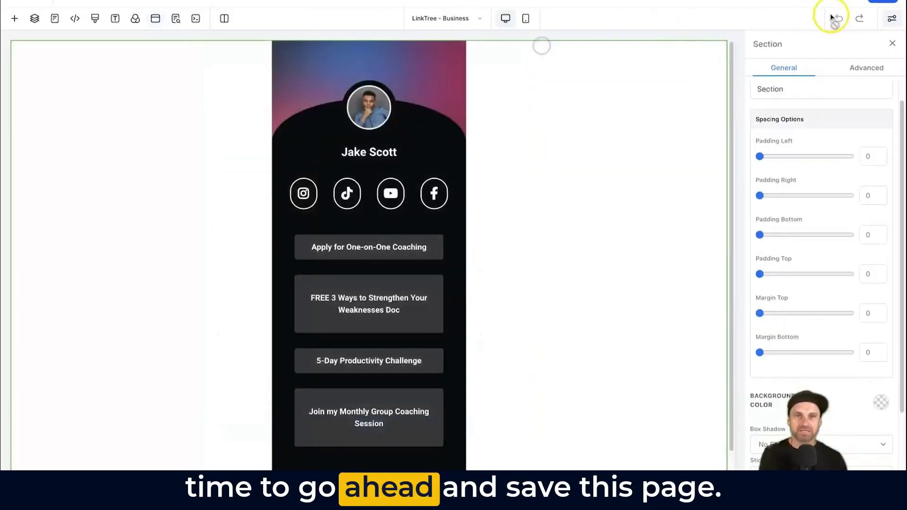
Save the page and dismiss the SEO metadata form without filling it in.
{"action": "left_click", "coordinate": [879, 4]}
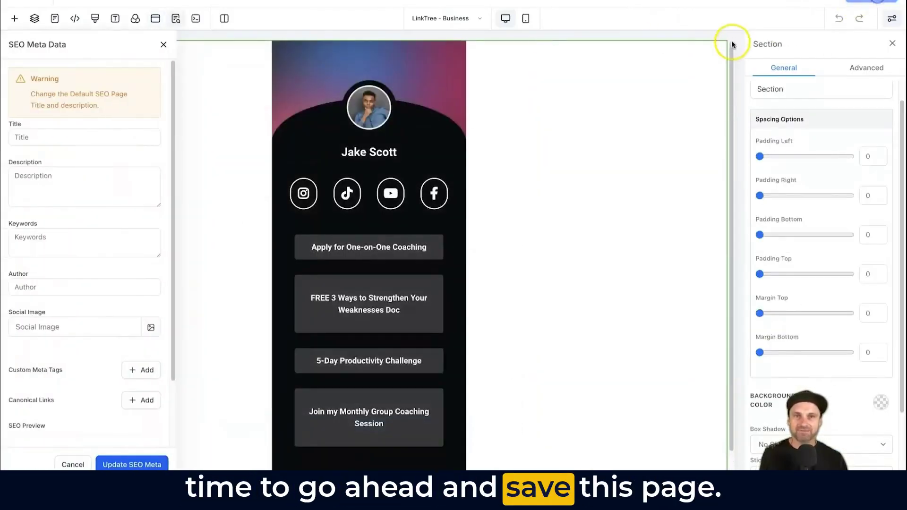
{"action": "left_click", "coordinate": [163, 45]}
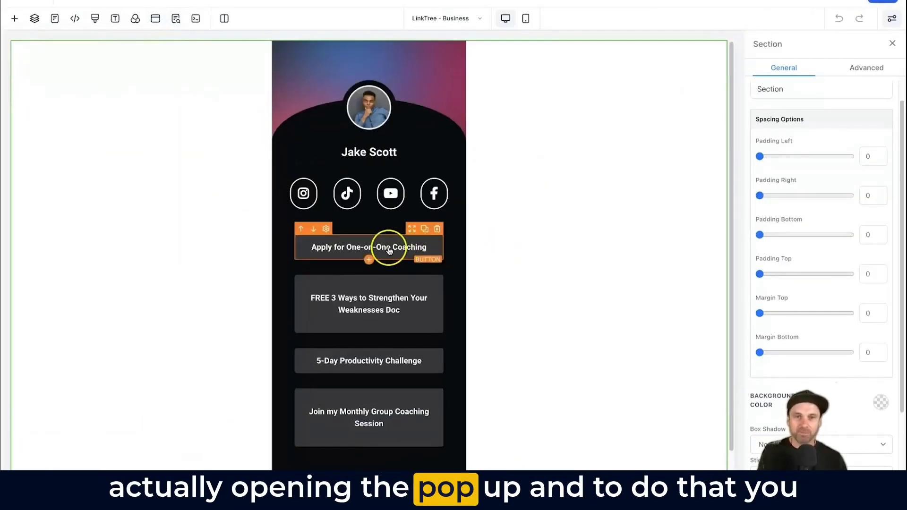
Change the text of the "Apply for One-on-One Coaching" button to "Enrol in the Mastery Course".
{"action": "left_click", "coordinate": [404, 255]}
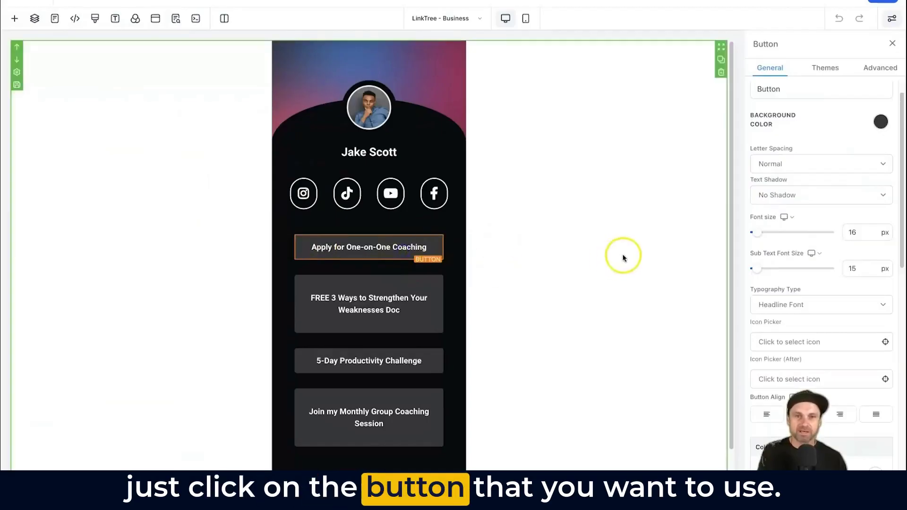
{"action": "scroll", "coordinate": [781, 231], "scroll_direction": "up", "scroll_amount": 1}
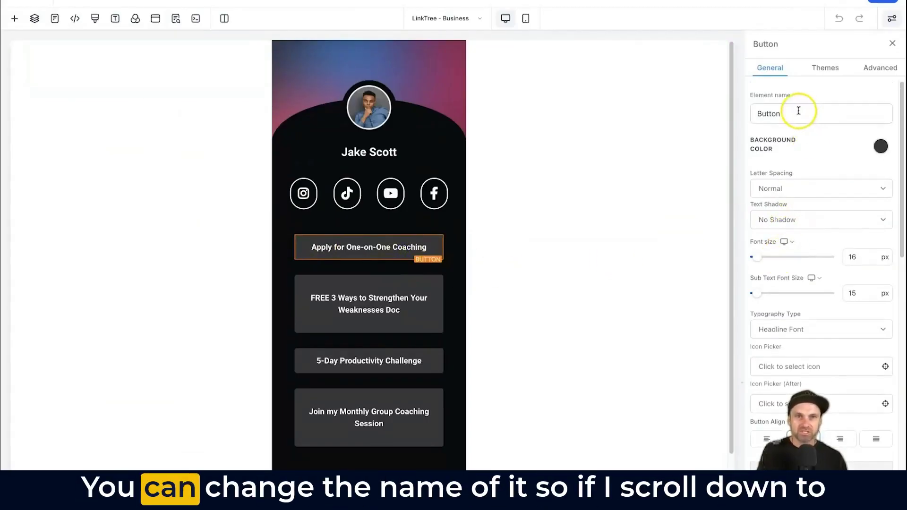
{"action": "scroll", "coordinate": [834, 269], "scroll_direction": "down", "scroll_amount": 10}
{"action": "scroll", "coordinate": [832, 278], "scroll_direction": "down", "scroll_amount": 1}
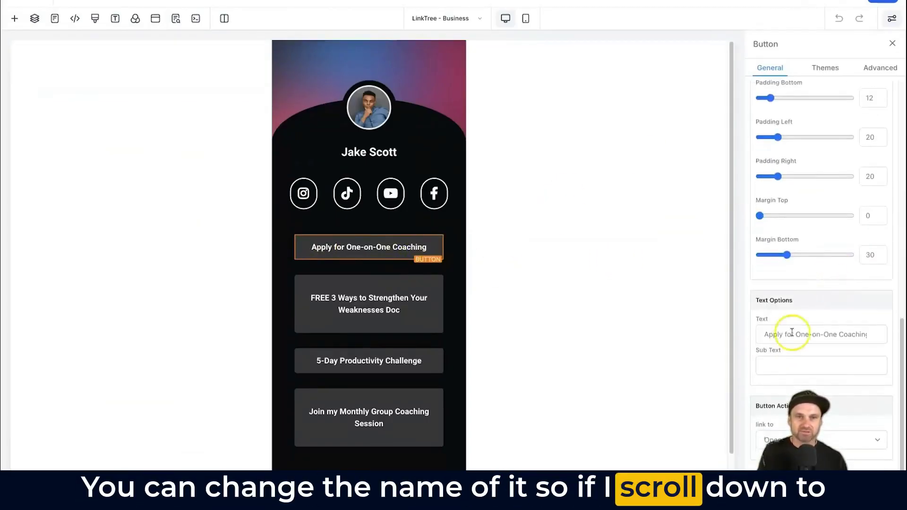
{"action": "triple_click", "coordinate": [787, 334]}
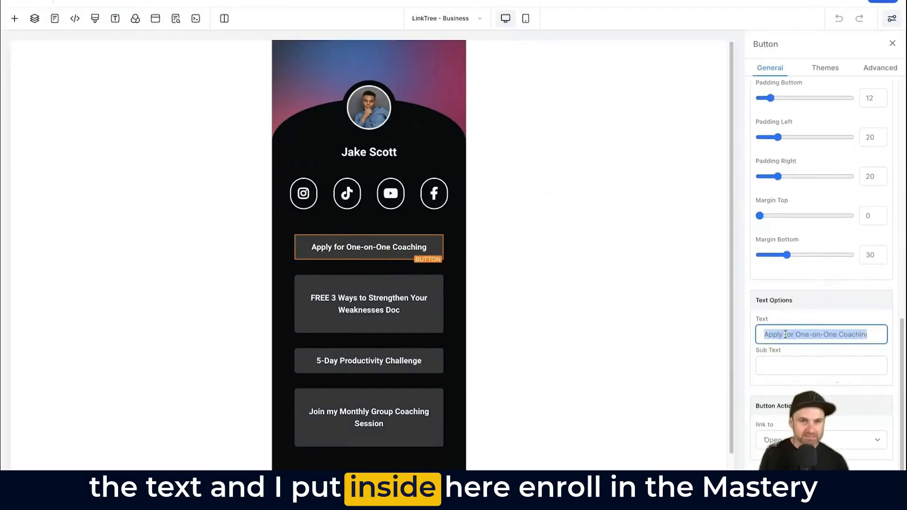
{"action": "type", "text": "Enrol i"}
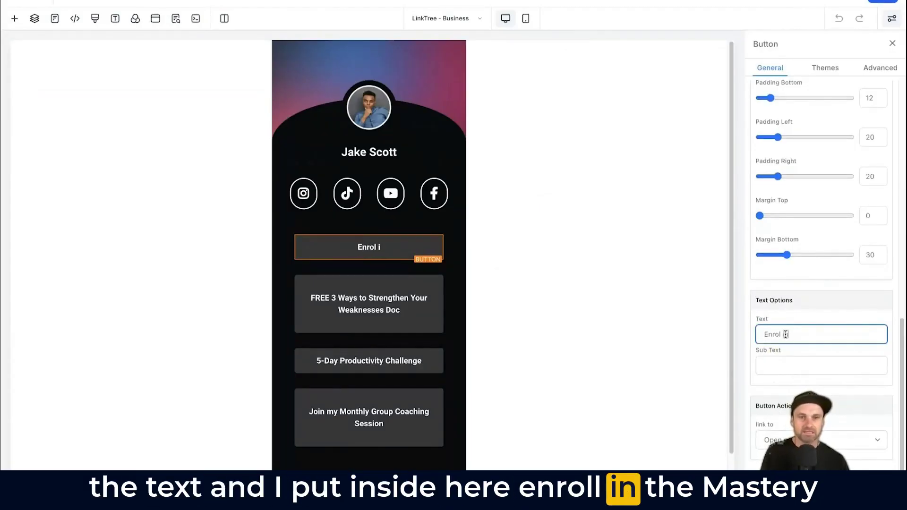
{"action": "type", "text": "n the Mastery Course"}
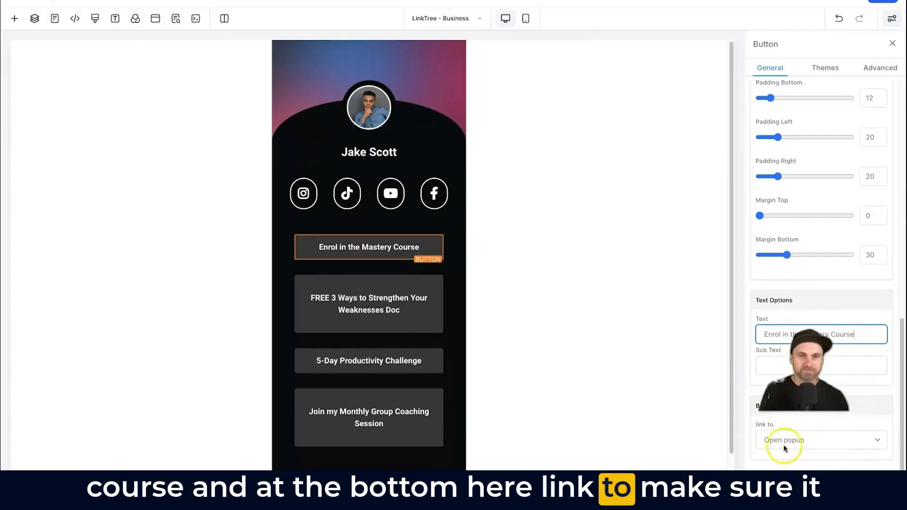
Keep the button's link action on Open popup and save the page.
{"action": "left_click", "coordinate": [783, 441]}
{"action": "left_click", "coordinate": [784, 440]}
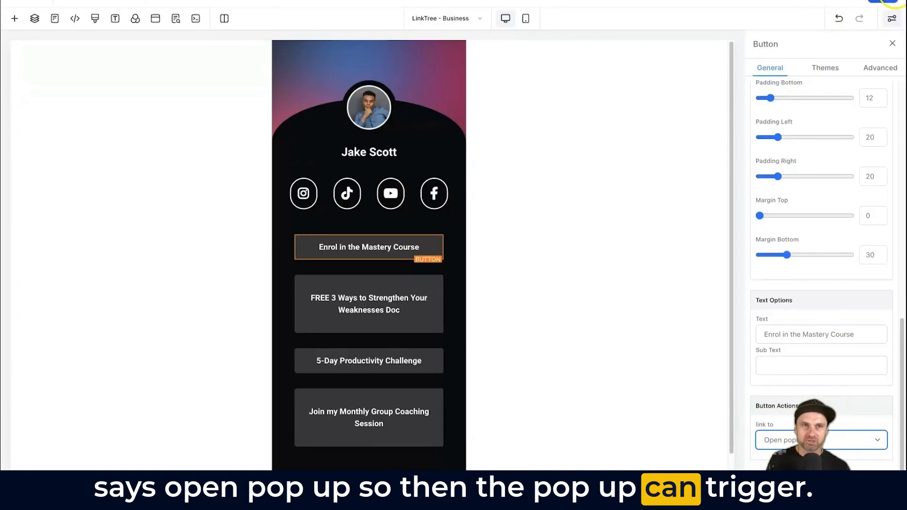
{"action": "left_click", "coordinate": [892, 3]}
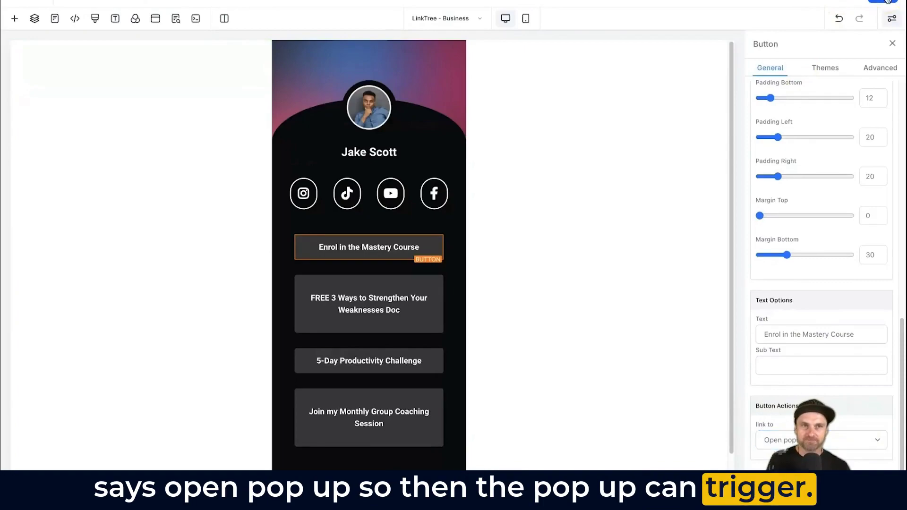
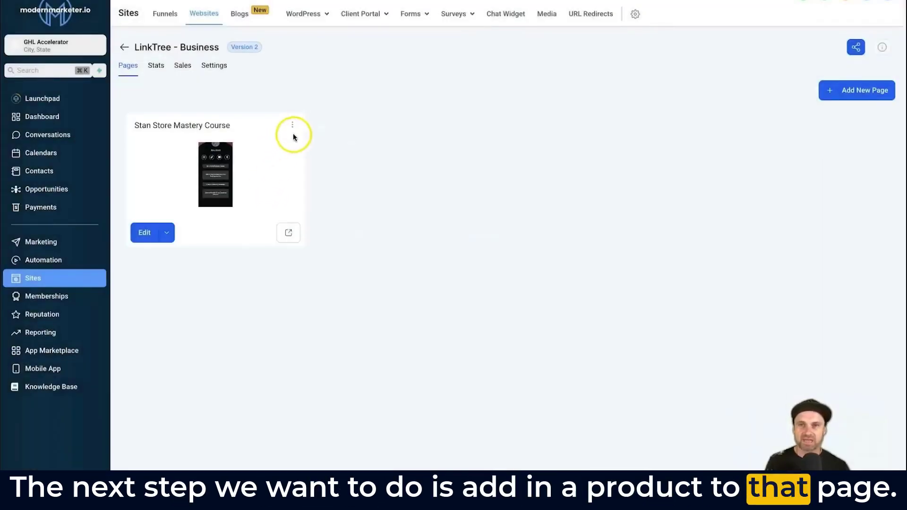
Add the Mastery Course product with the Mastery Course price to the Stan Store Mastery Course page and save it.
{"action": "left_click", "coordinate": [292, 125]}
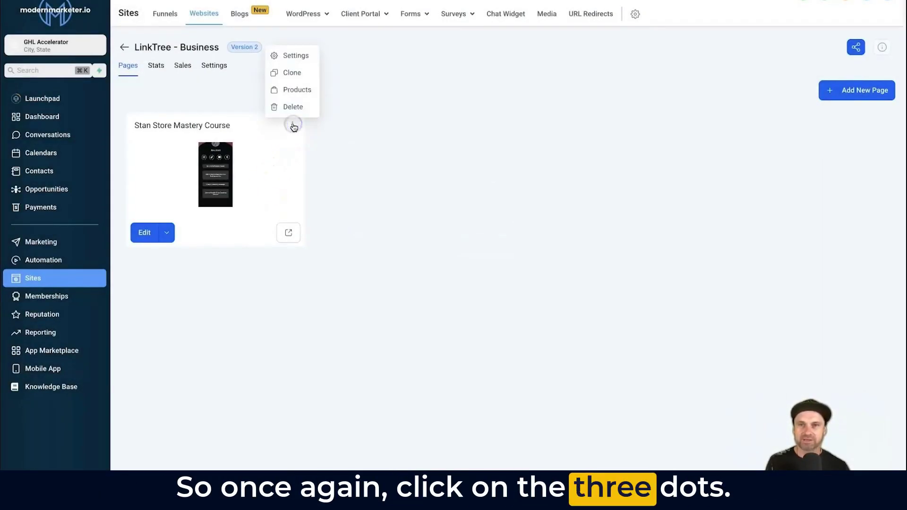
{"action": "left_click", "coordinate": [291, 91]}
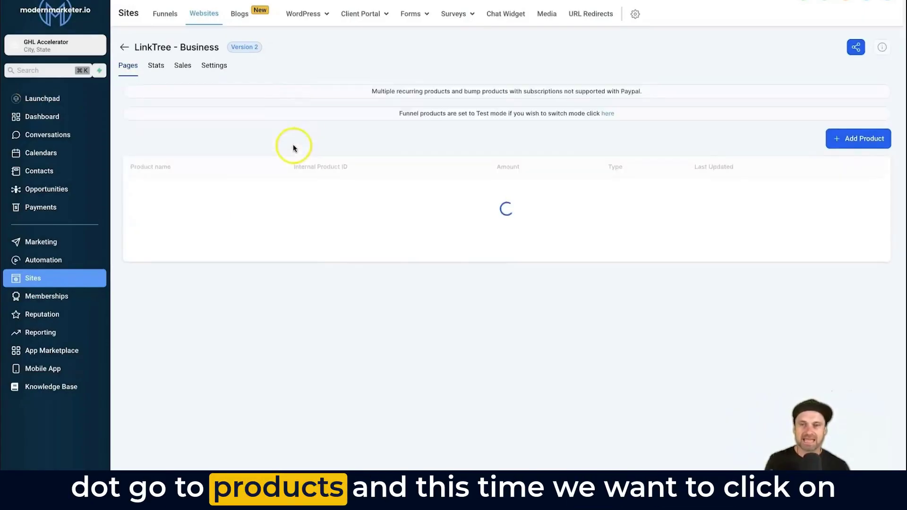
{"action": "left_click", "coordinate": [860, 117]}
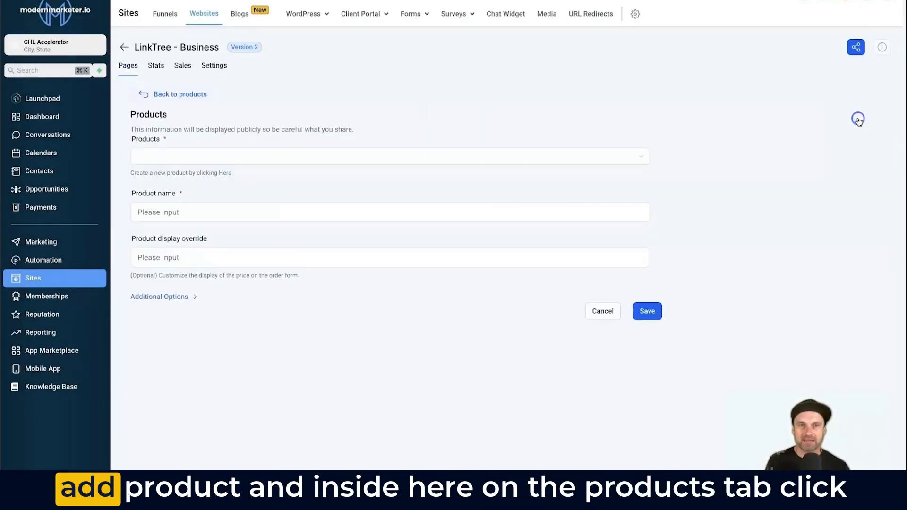
{"action": "left_click", "coordinate": [163, 157]}
{"action": "left_click", "coordinate": [166, 178]}
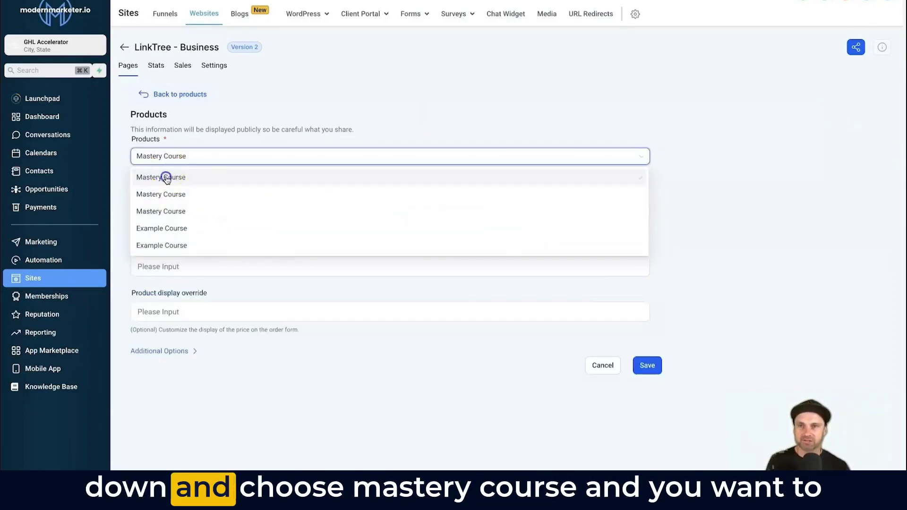
{"action": "left_click", "coordinate": [163, 211]}
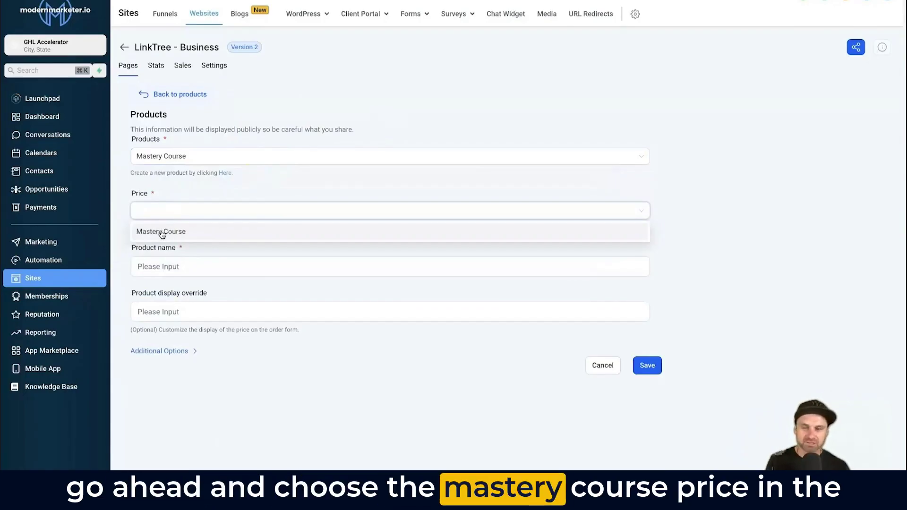
{"action": "left_click", "coordinate": [160, 233]}
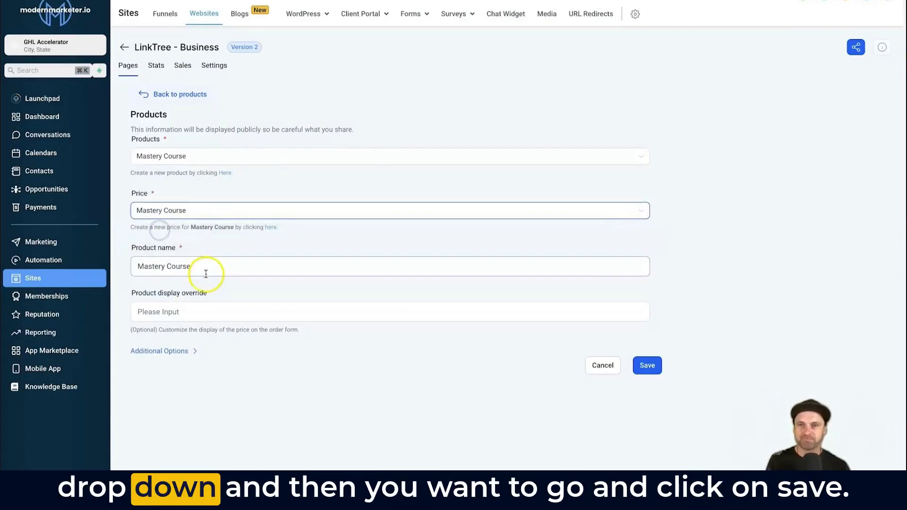
{"action": "left_click", "coordinate": [648, 366]}
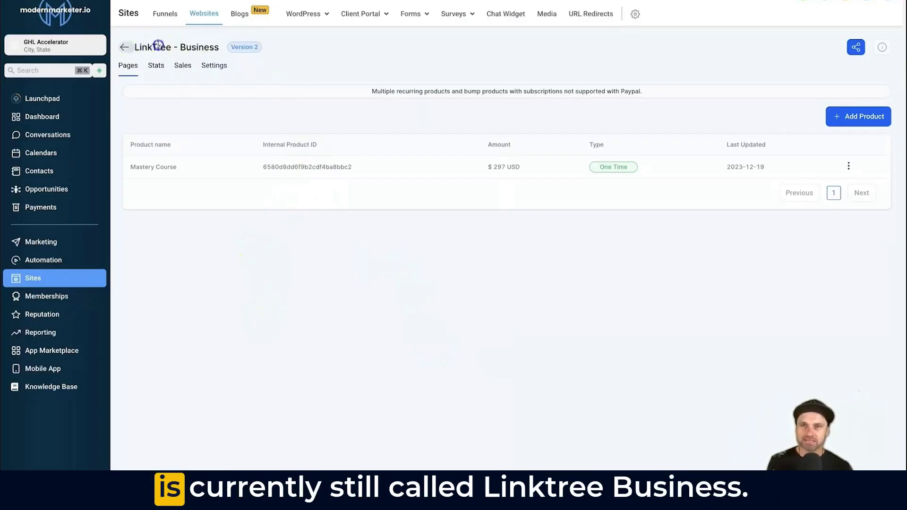
Rename the LinkTree - Business website to Stan Store and change its path to /stan in the website settings.
{"action": "left_click_drag", "start_coordinate": [203, 47], "coordinate": [131, 49]}
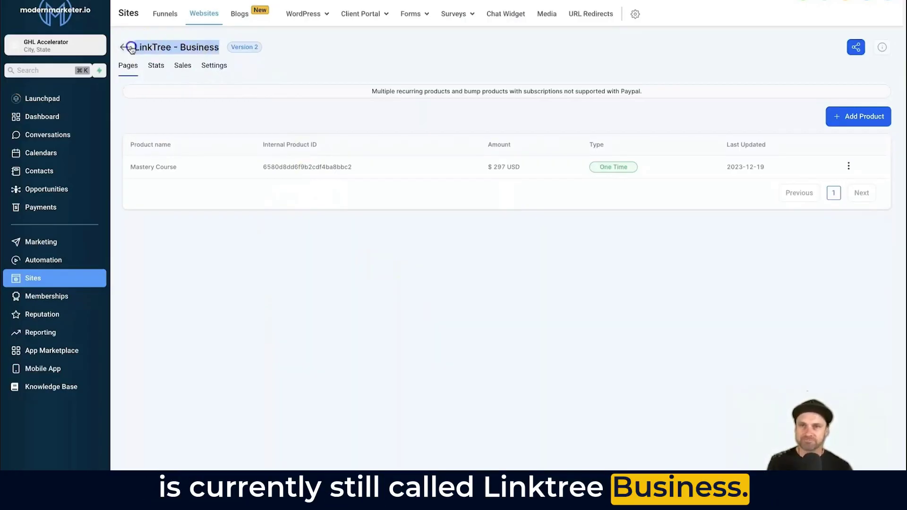
{"action": "left_click", "coordinate": [279, 77]}
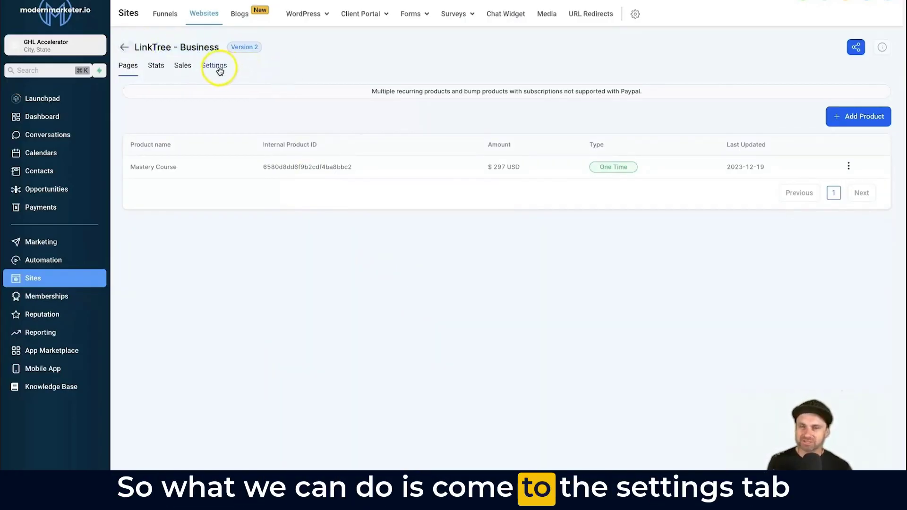
{"action": "left_click", "coordinate": [218, 70]}
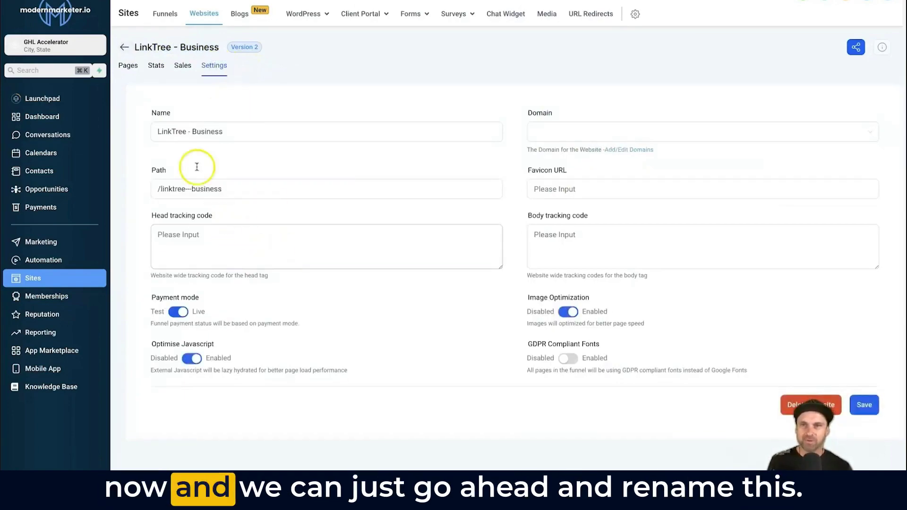
{"action": "triple_click", "coordinate": [198, 131]}
{"action": "type", "text": "Stan Store"}
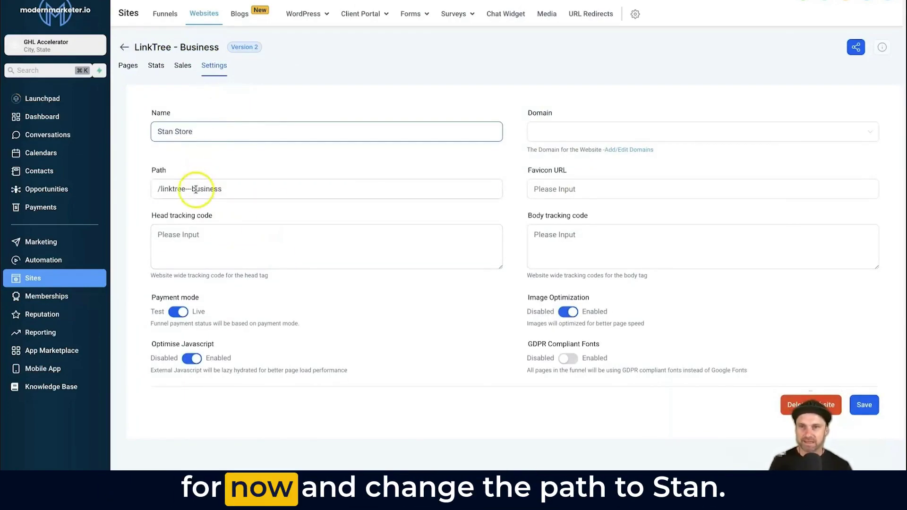
{"action": "left_click_drag", "start_coordinate": [162, 188], "coordinate": [226, 188]}
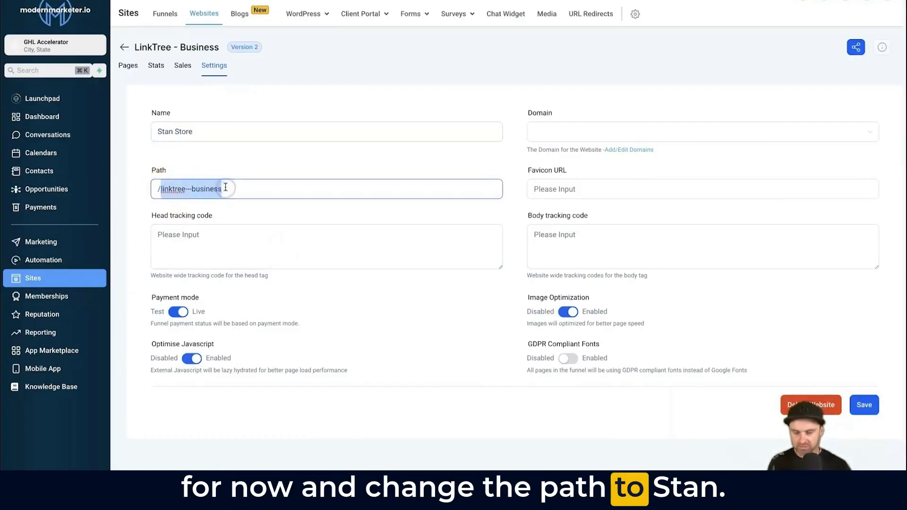
{"action": "type", "text": "stan"}
{"action": "left_click", "coordinate": [753, 239]}
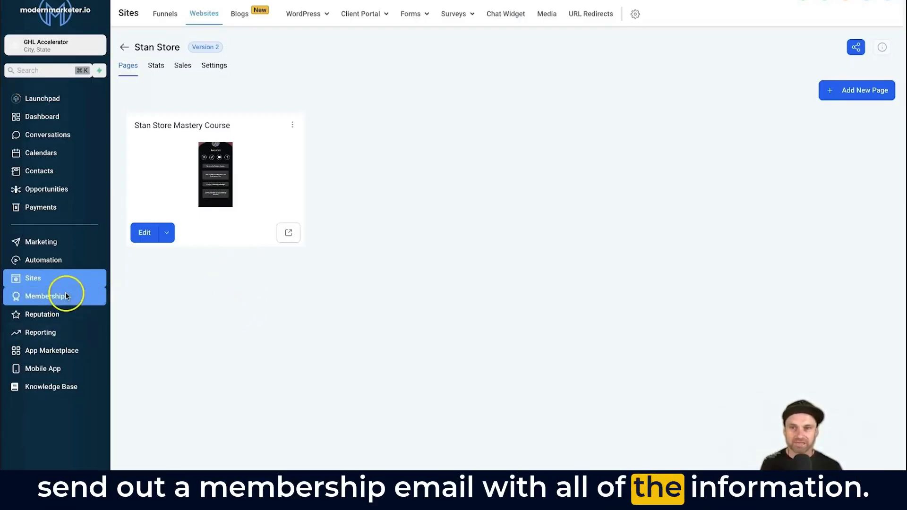
Create a new automation workflow from scratch and name it "Mastery Course: Stan Store".
{"action": "left_click", "coordinate": [59, 263]}
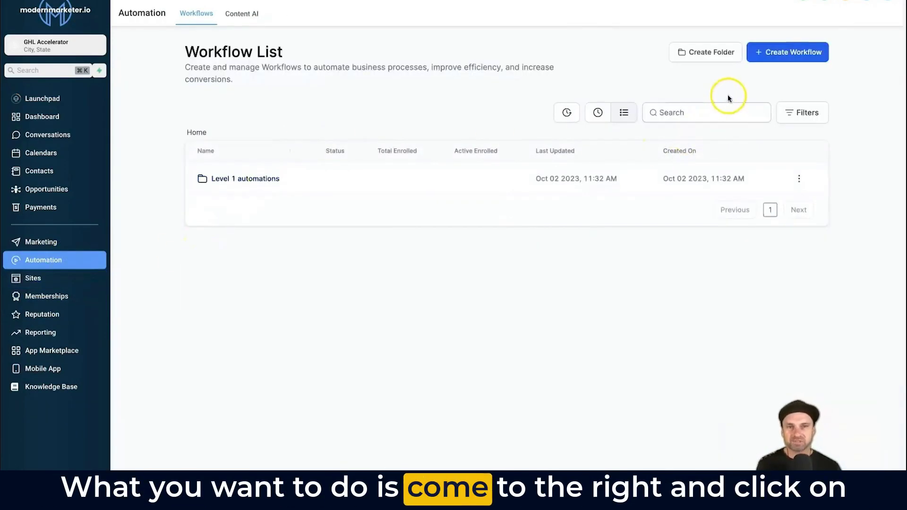
{"action": "left_click", "coordinate": [766, 56]}
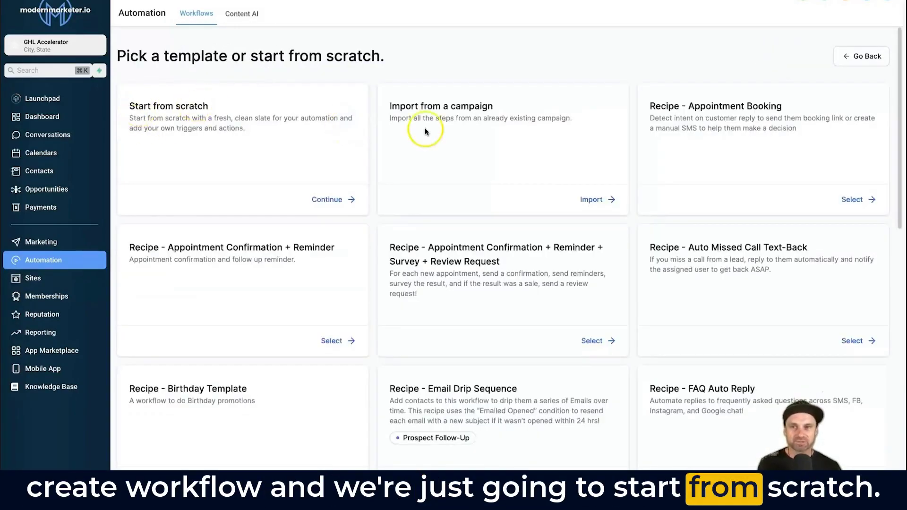
{"action": "left_click", "coordinate": [331, 199]}
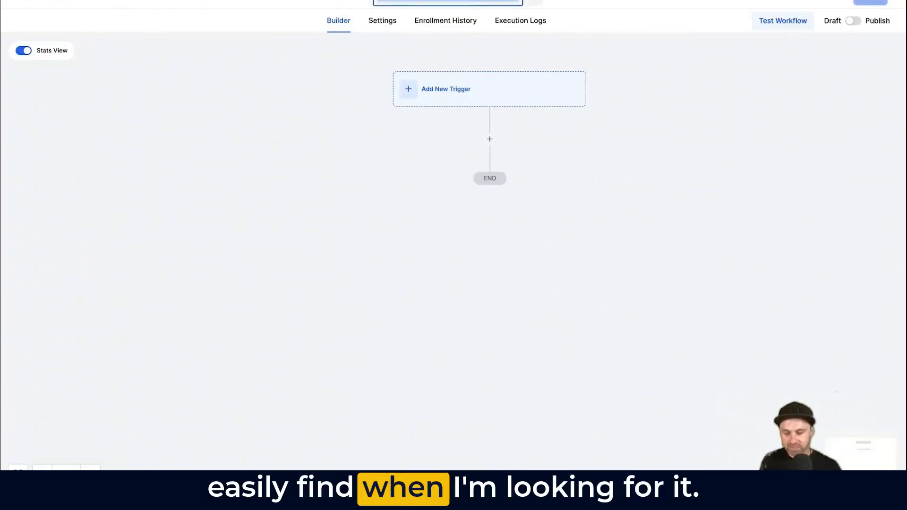
{"action": "key", "text": "BackSpace"}
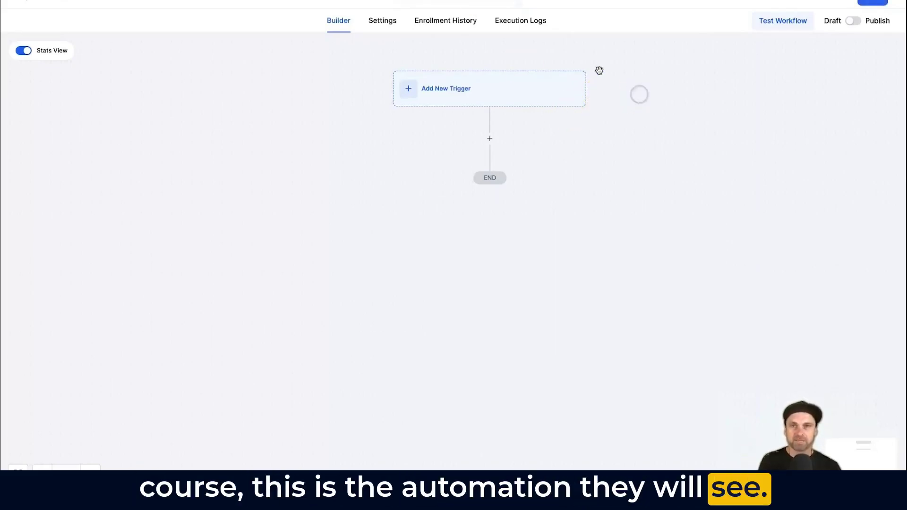
Add an Order Form Submission trigger with an In funnel/website filter set to Stan Store, and save the trigger.
{"action": "left_click", "coordinate": [434, 89]}
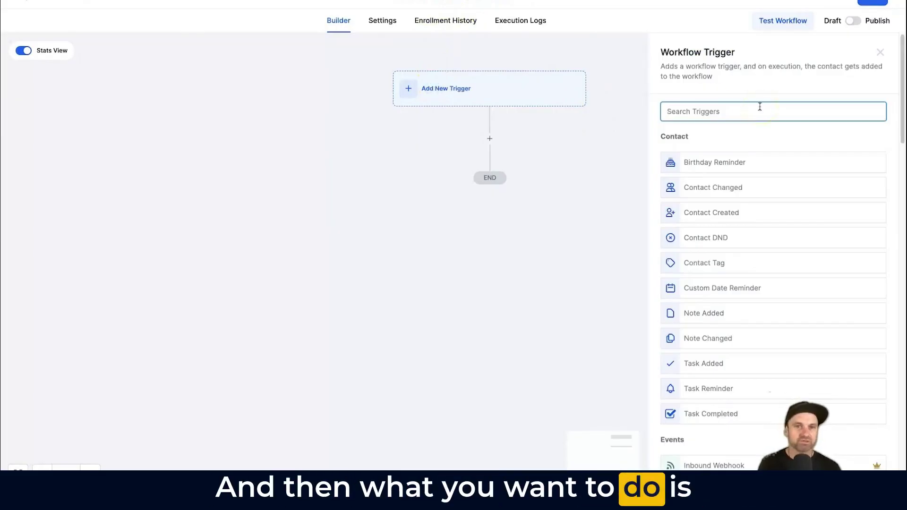
{"action": "type", "text": "order"}
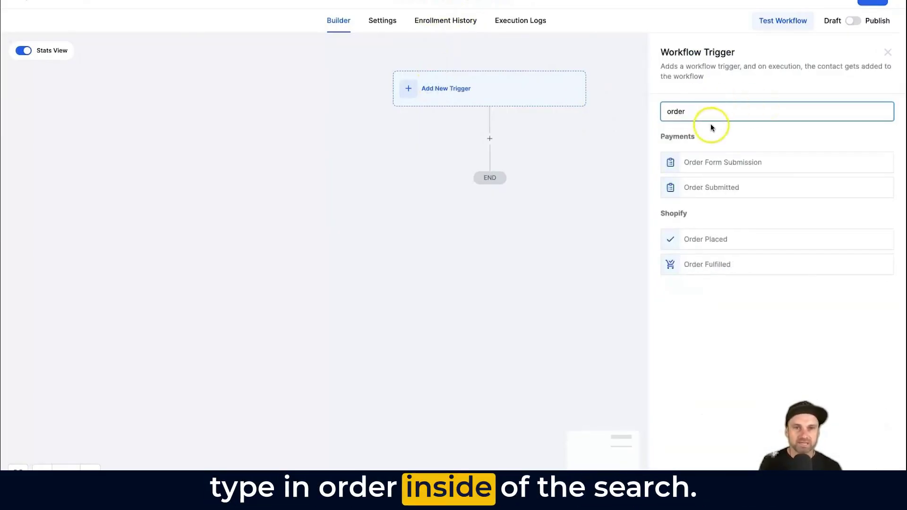
{"action": "left_click", "coordinate": [706, 166]}
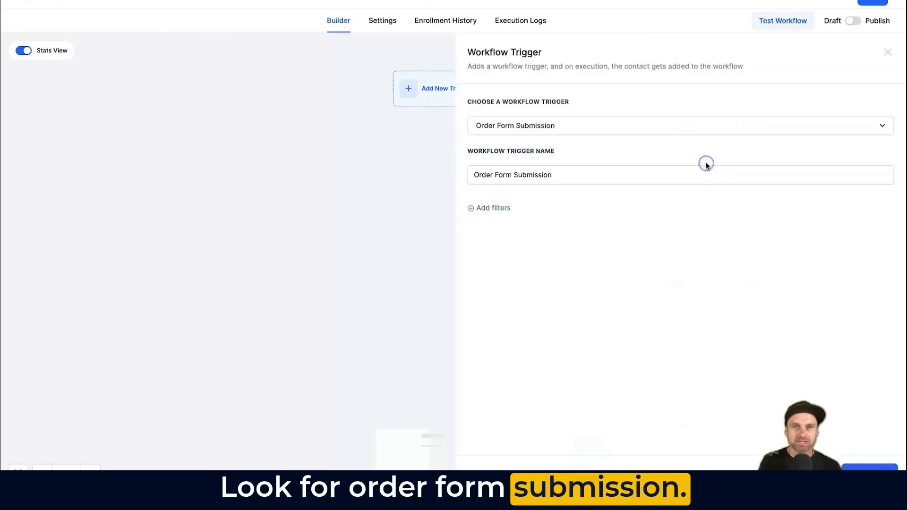
{"action": "left_click", "coordinate": [502, 206]}
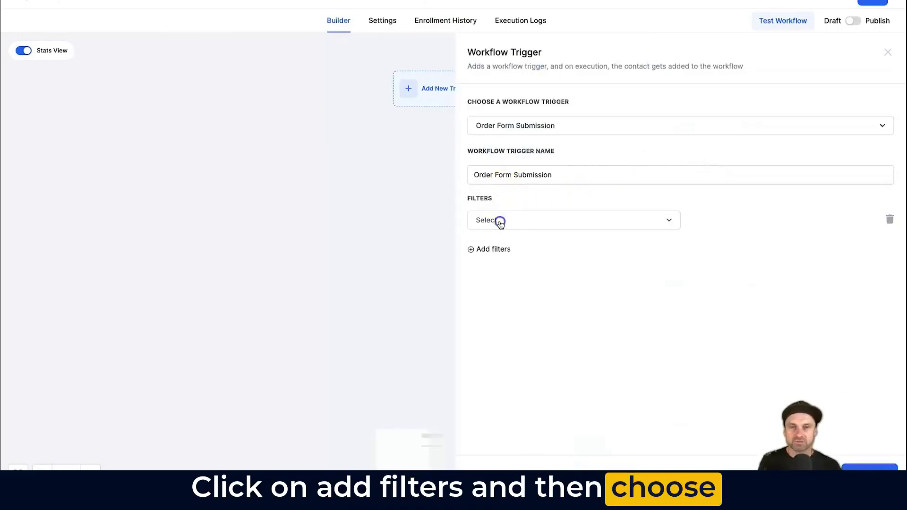
{"action": "left_click", "coordinate": [499, 220]}
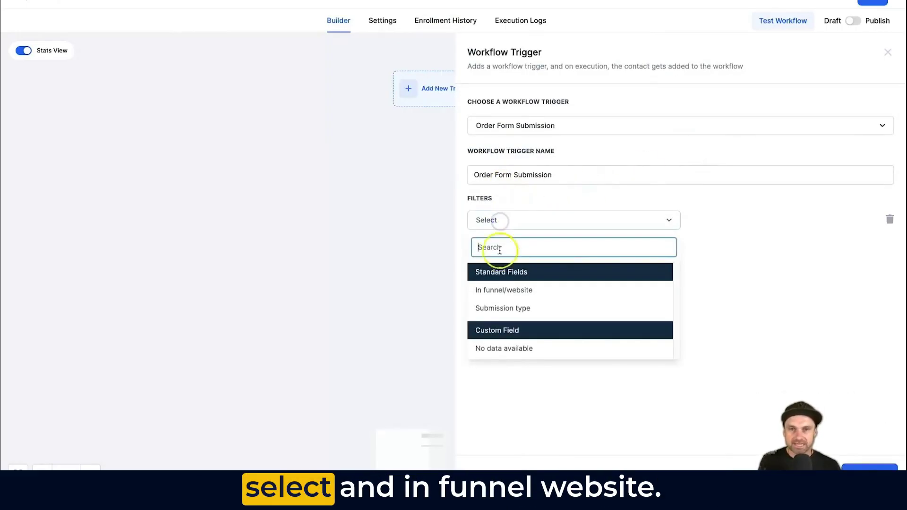
{"action": "left_click", "coordinate": [497, 290]}
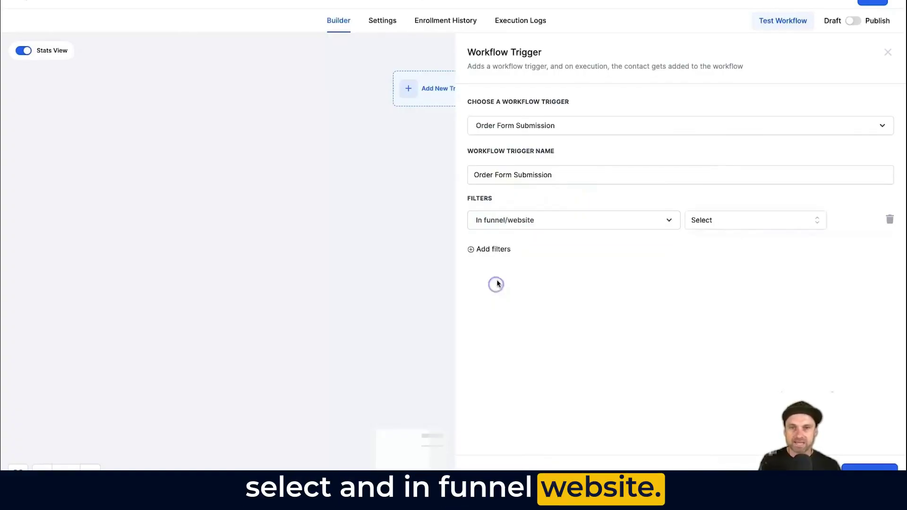
{"action": "left_click", "coordinate": [710, 224]}
{"action": "left_click", "coordinate": [703, 268]}
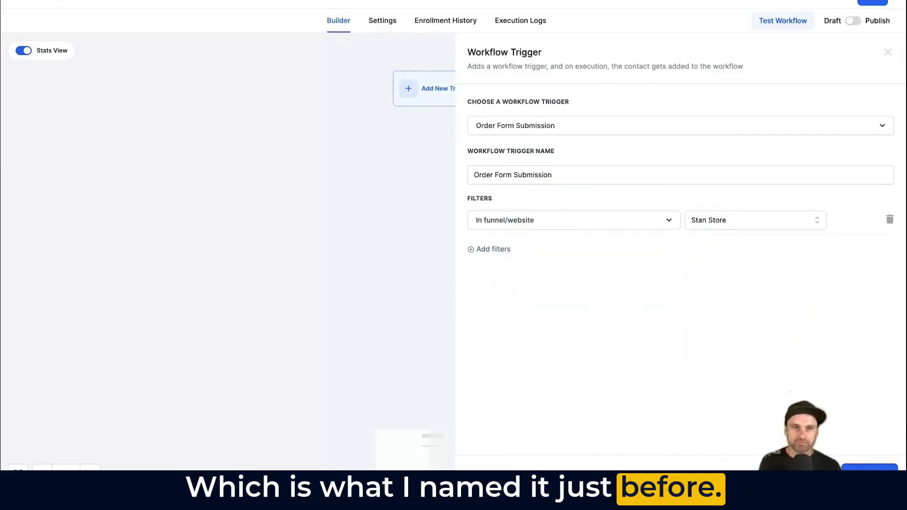
{"action": "left_click", "coordinate": [869, 468]}
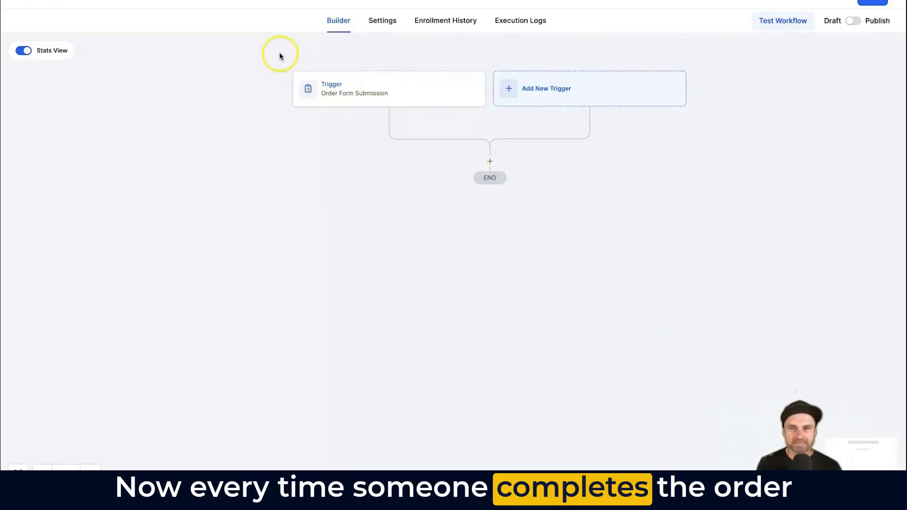
Add a Membership Grant Offer action for the Mastery Course offer after the trigger and save the action.
{"action": "left_click", "coordinate": [489, 161]}
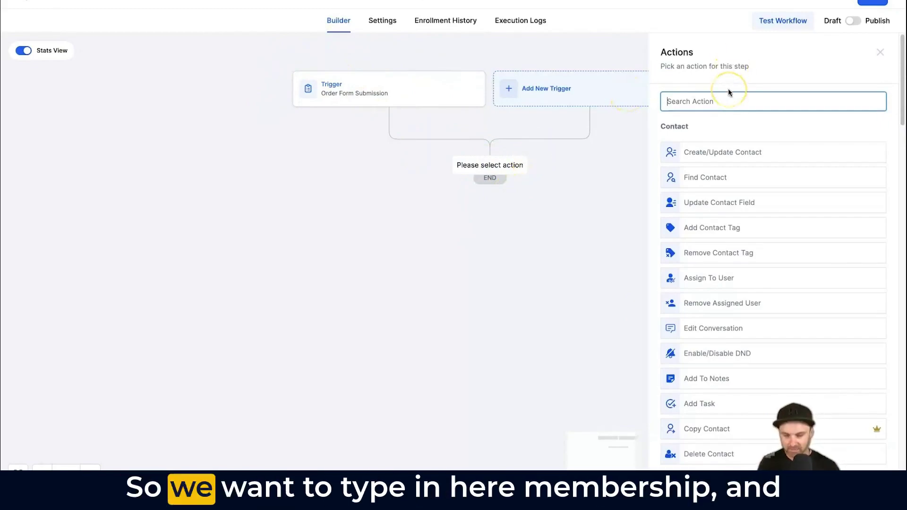
{"action": "type", "text": "membership"}
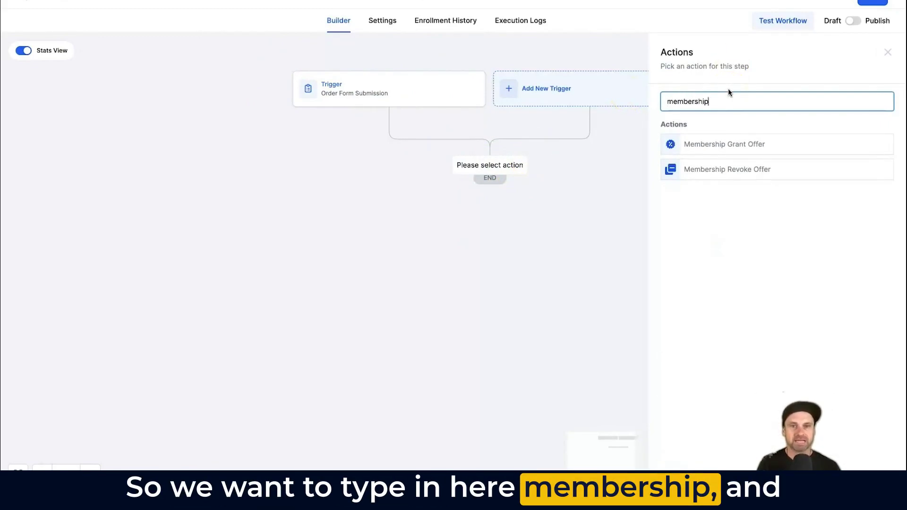
{"action": "left_click", "coordinate": [732, 144]}
{"action": "left_click", "coordinate": [713, 167]}
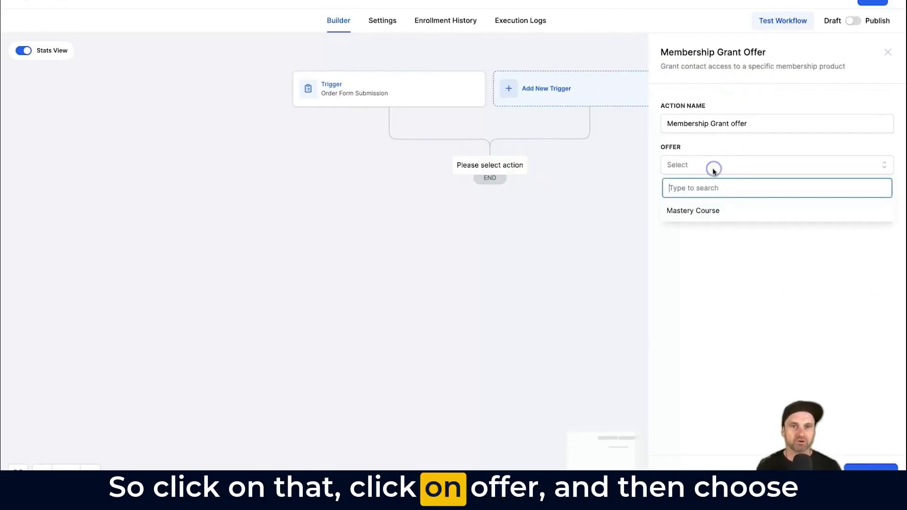
{"action": "left_click", "coordinate": [699, 210]}
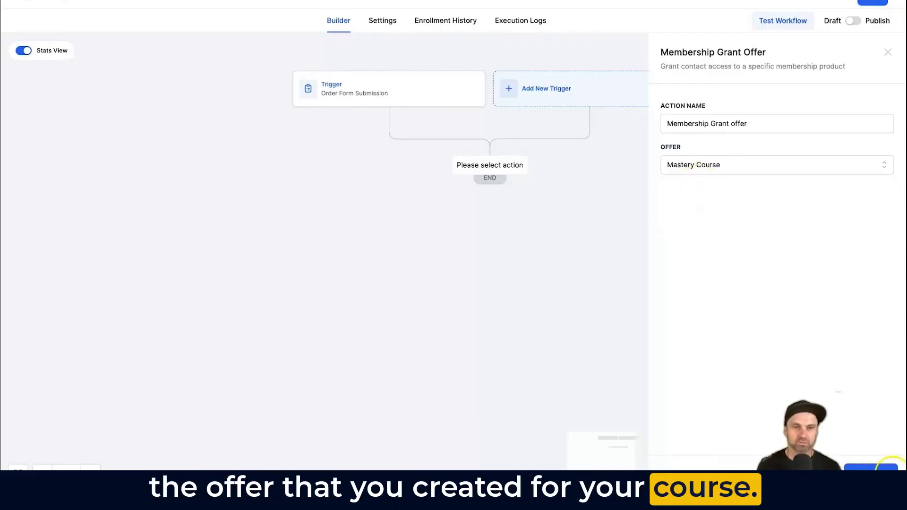
{"action": "left_click", "coordinate": [890, 467]}
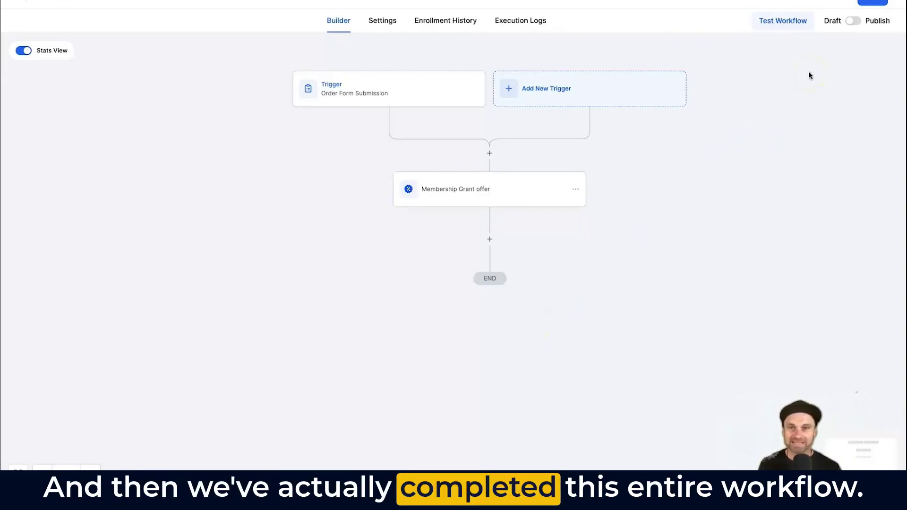
Set the workflow to Publish, save it and return to the workflow list.
{"action": "left_click", "coordinate": [854, 23]}
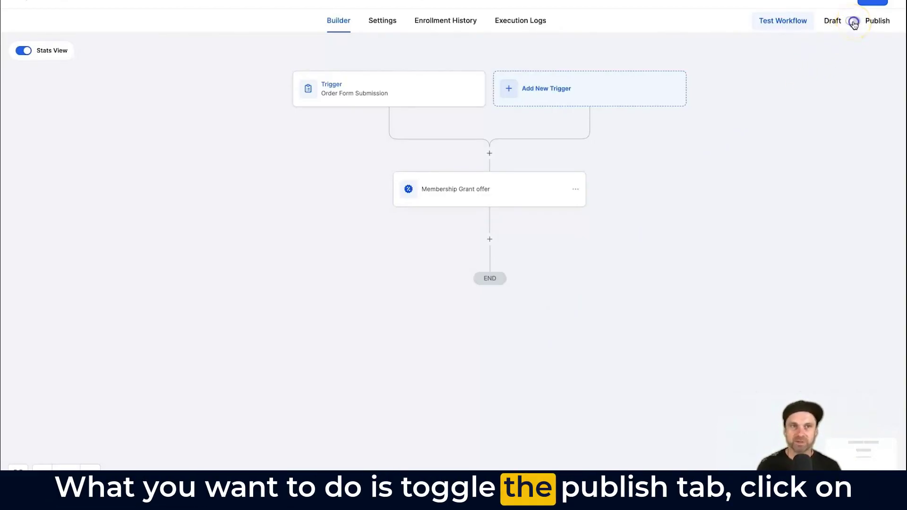
{"action": "left_click", "coordinate": [872, 2]}
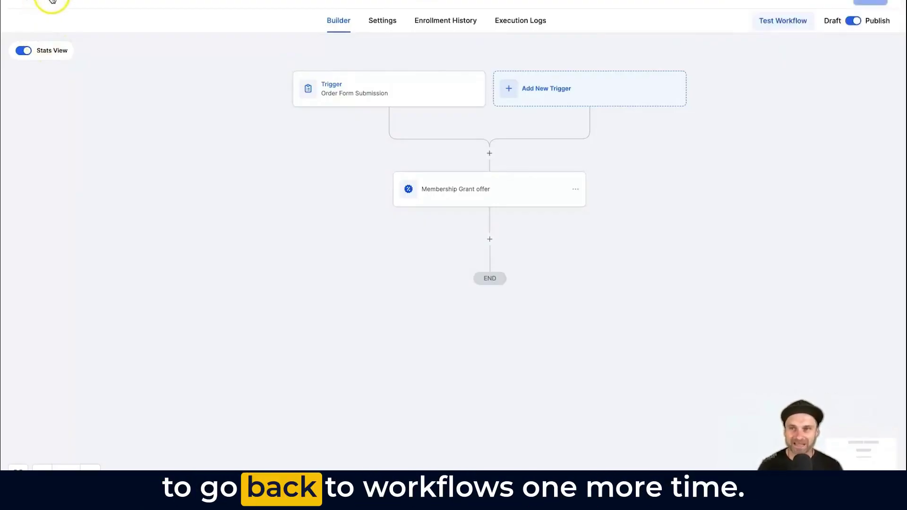
{"action": "left_click", "coordinate": [50, 3]}
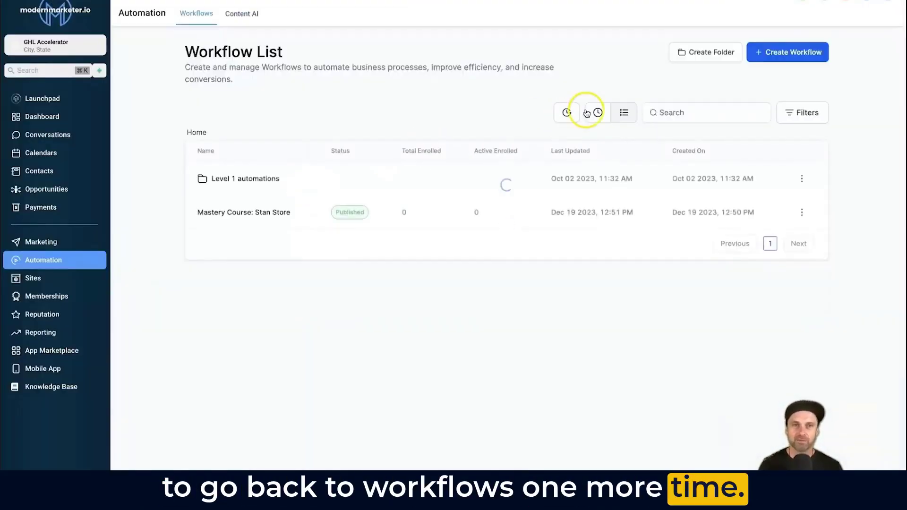
Create another workflow from scratch and rename it.
{"action": "left_click", "coordinate": [769, 52]}
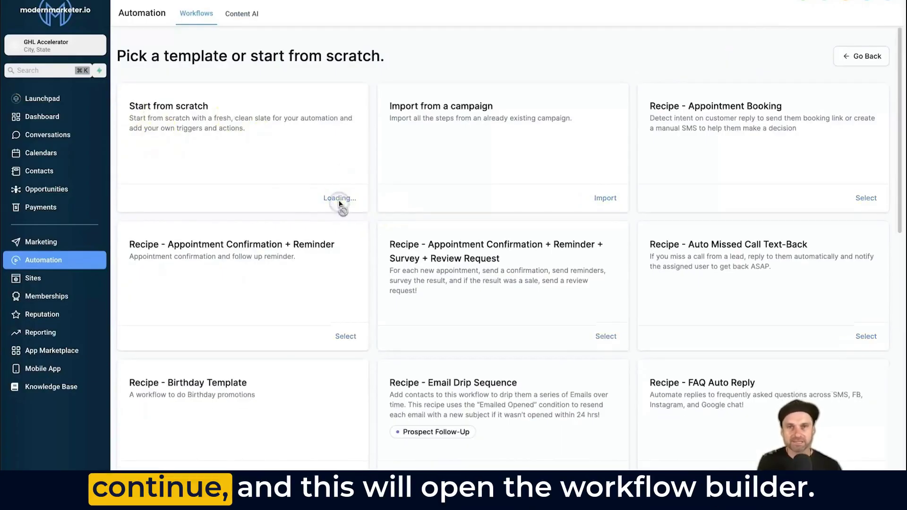
{"action": "left_click", "coordinate": [339, 201]}
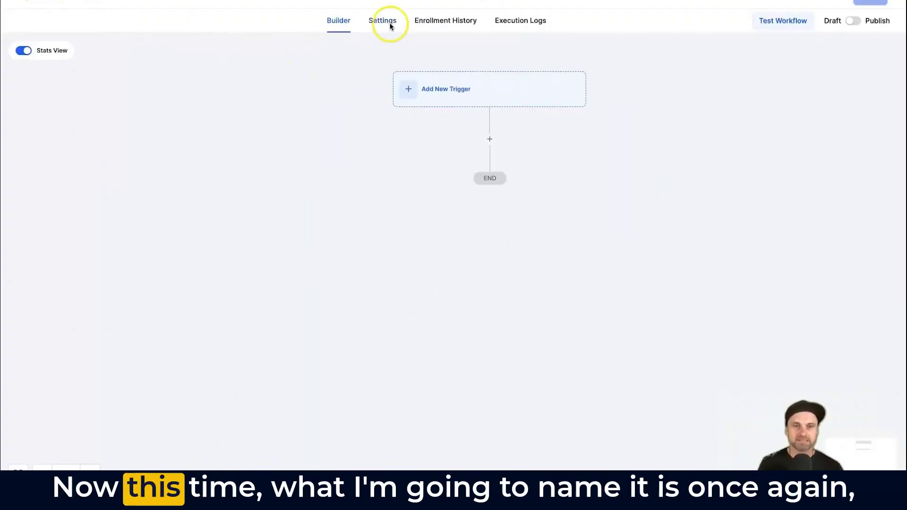
{"action": "left_click", "coordinate": [405, 2]}
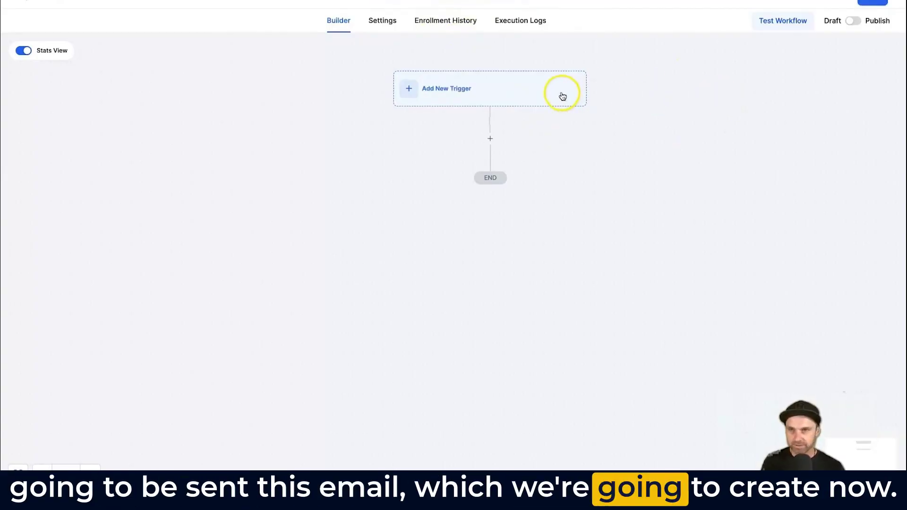
Add an Offer Access Granted trigger with an Offer filter set to Mastery Course, and save the trigger.
{"action": "left_click", "coordinate": [416, 87]}
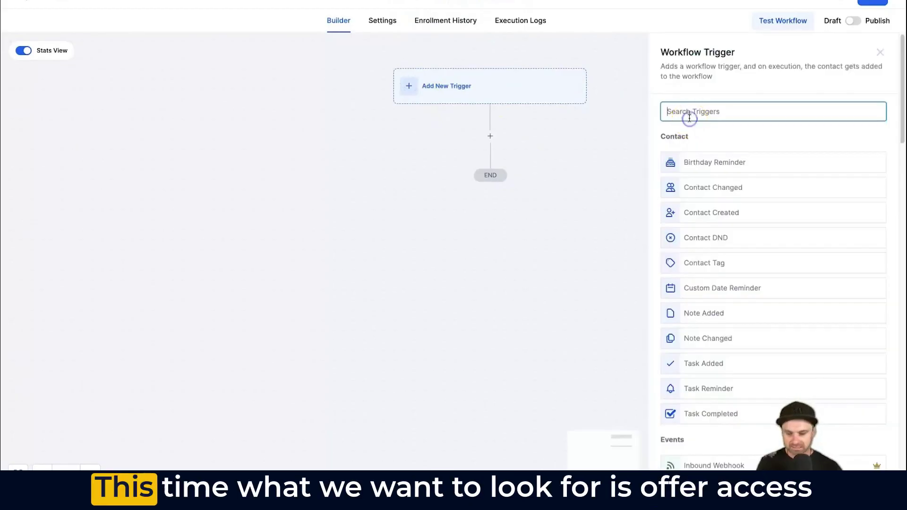
{"action": "type", "text": "offer"}
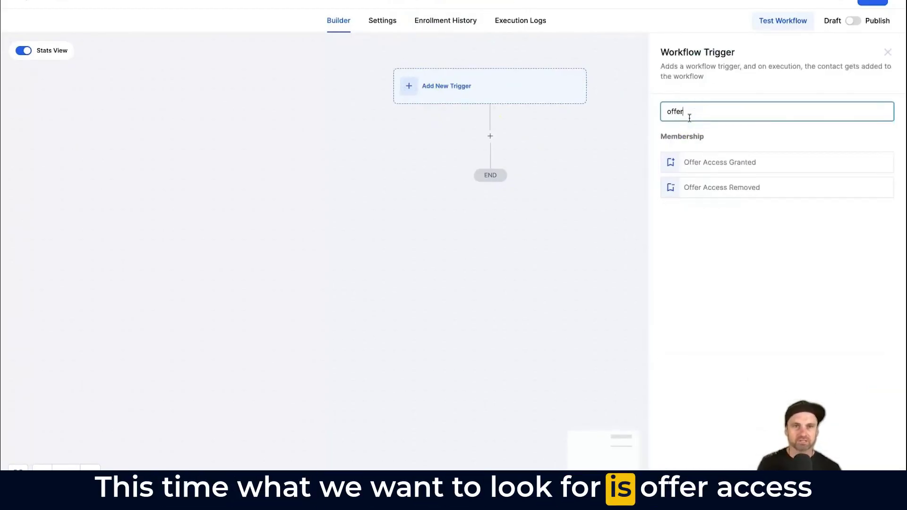
{"action": "left_click", "coordinate": [734, 163]}
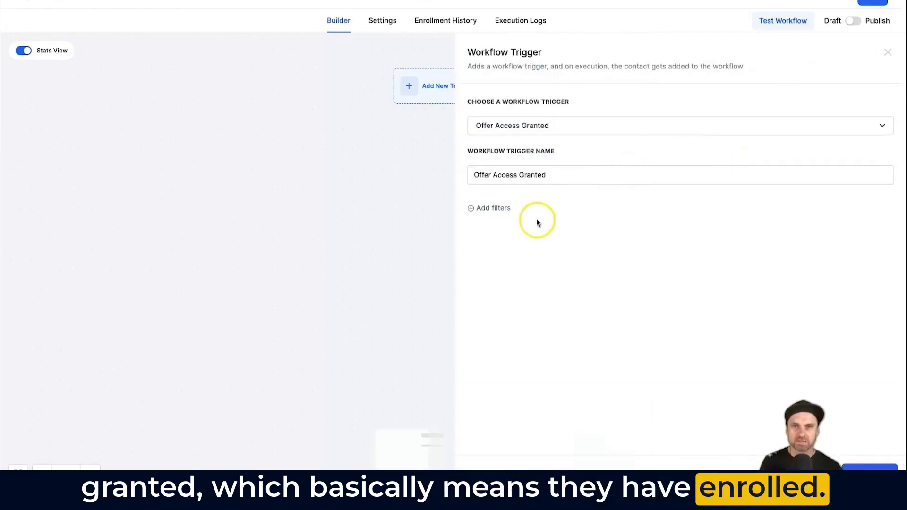
{"action": "left_click", "coordinate": [505, 208]}
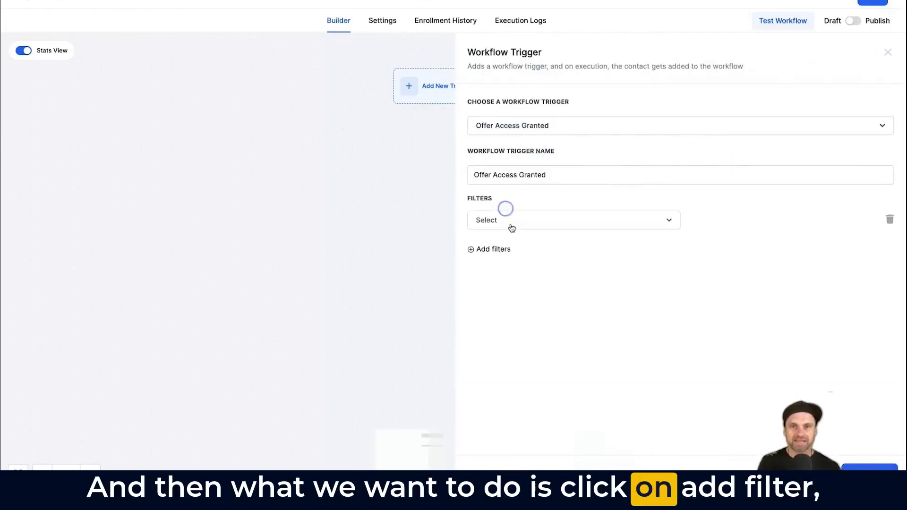
{"action": "left_click", "coordinate": [513, 221]}
{"action": "left_click", "coordinate": [502, 291]}
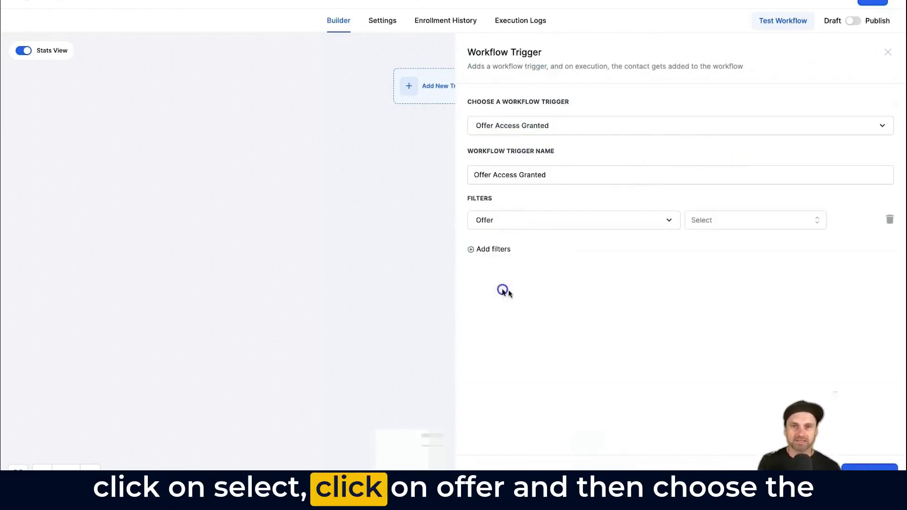
{"action": "left_click", "coordinate": [705, 220]}
{"action": "left_click", "coordinate": [713, 265]}
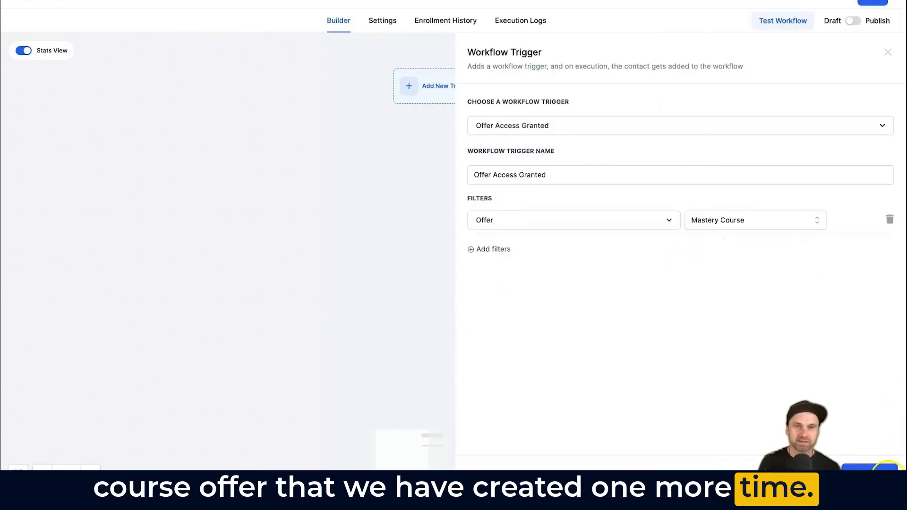
{"action": "left_click", "coordinate": [887, 469]}
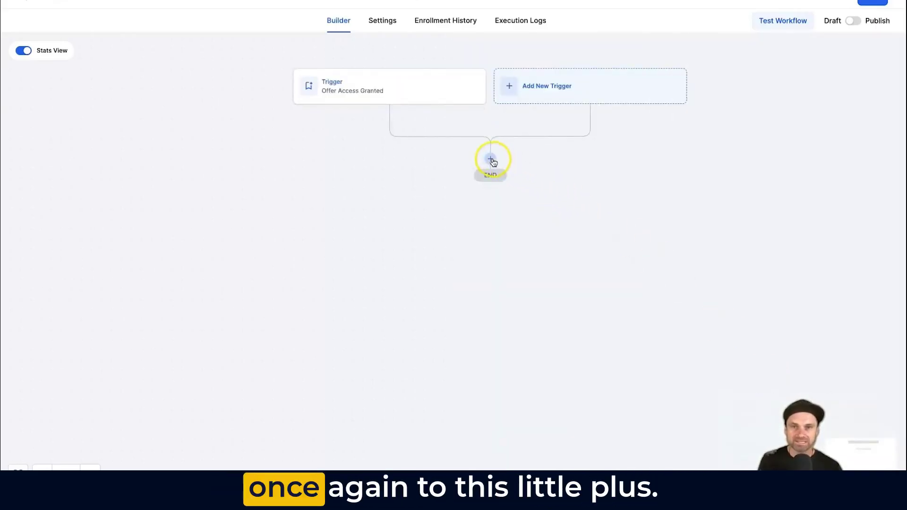
Add a Send Email action after the Offer Access Granted trigger.
{"action": "left_click", "coordinate": [491, 161]}
{"action": "left_click", "coordinate": [707, 100]}
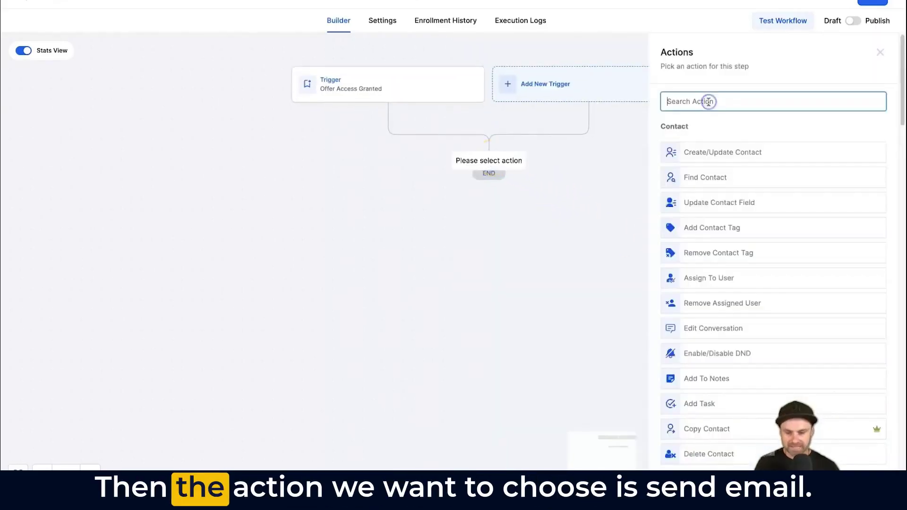
{"action": "type", "text": "email"}
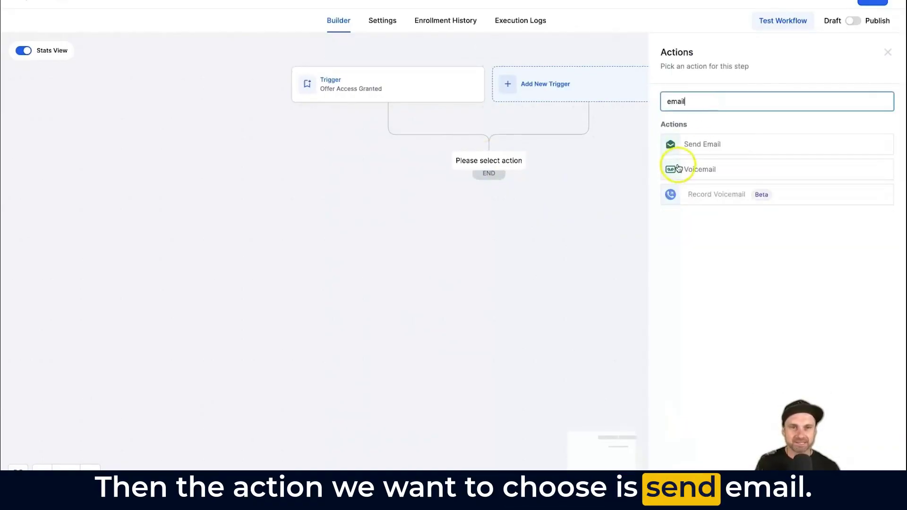
{"action": "left_click", "coordinate": [698, 145]}
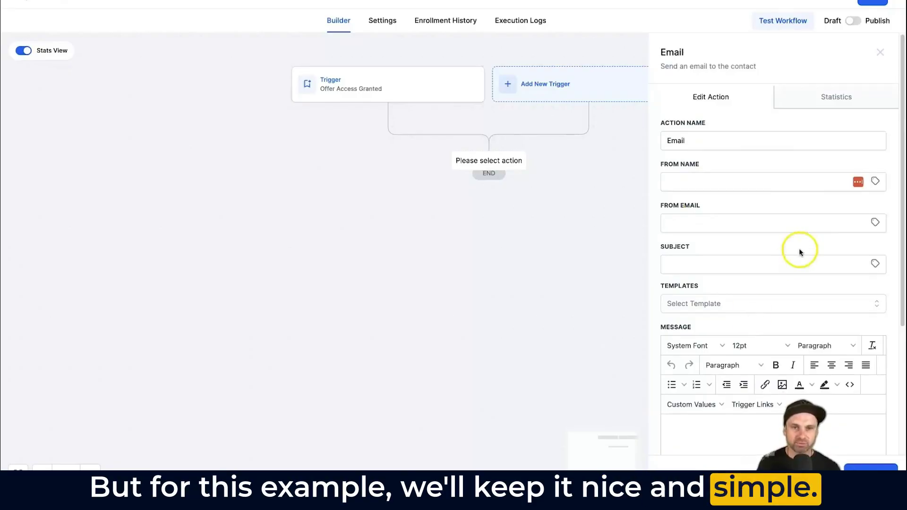
Set the email subject to "Hey {{contact.first_name}}, You're in!" using the contact's First Name custom value.
{"action": "left_click", "coordinate": [698, 260]}
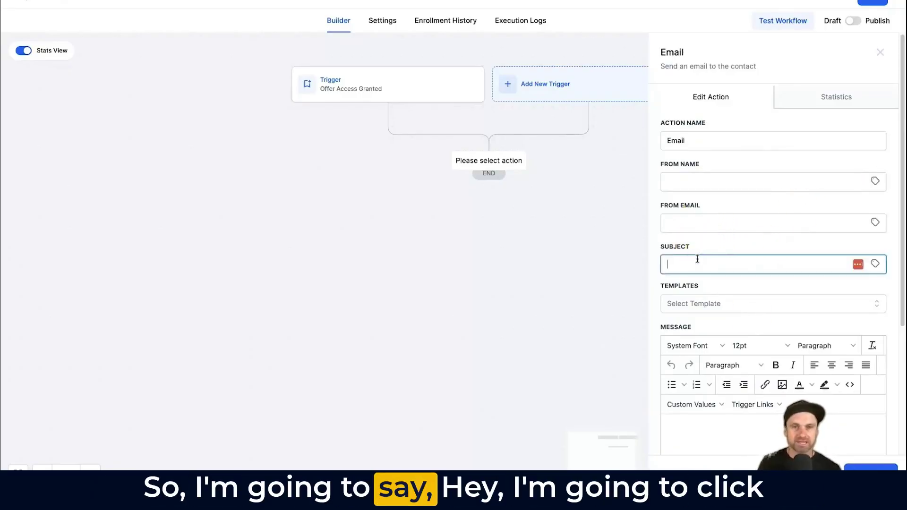
{"action": "type", "text": "Hey"}
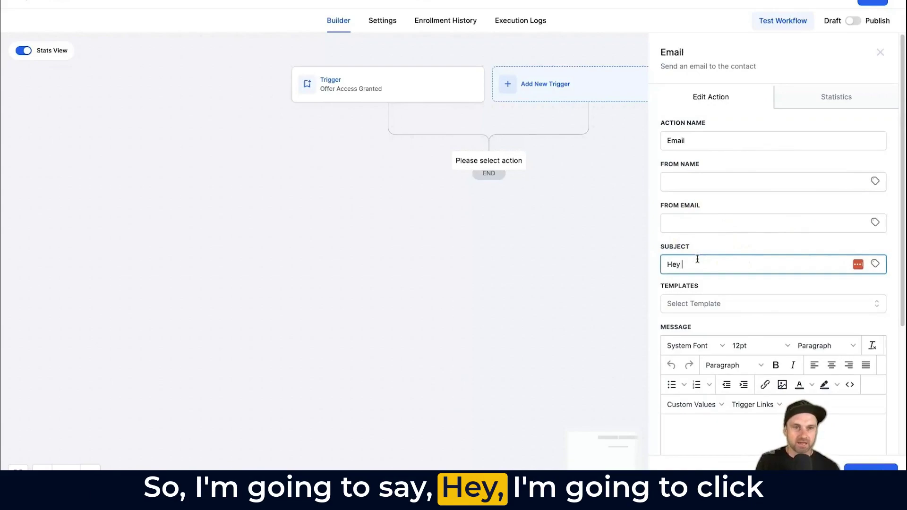
{"action": "left_click", "coordinate": [875, 263]}
{"action": "left_click", "coordinate": [824, 296]}
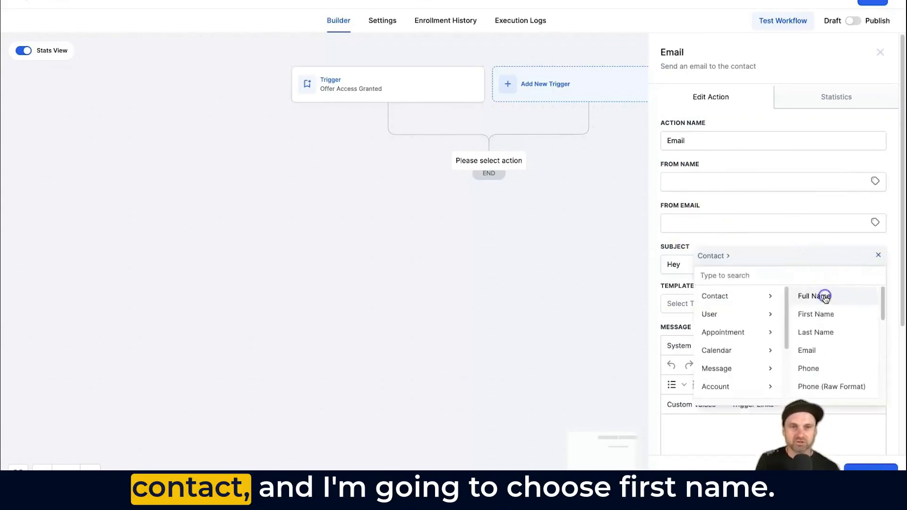
{"action": "left_click", "coordinate": [813, 315]}
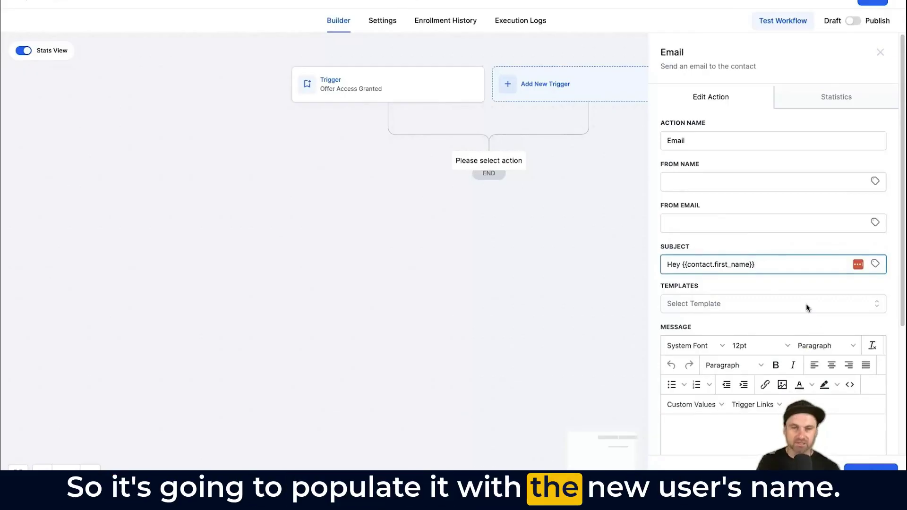
{"action": "type", "text": ", "}
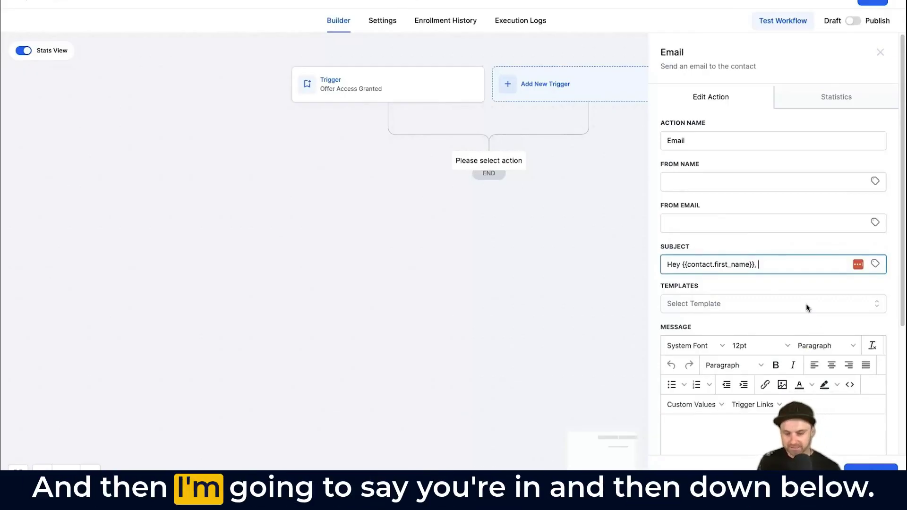
{"action": "type", "text": "You're in!"}
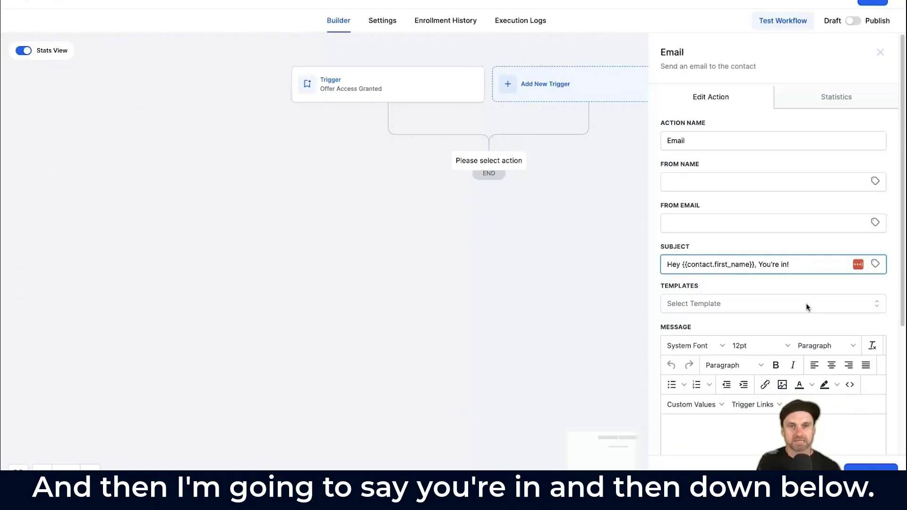
Begin the email message with the greeting "Hey {{contact.first_name}}," using the contact's First Name custom value, and start a new paragraph.
{"action": "scroll", "coordinate": [793, 302], "scroll_direction": "down", "scroll_amount": 3}
{"action": "left_click", "coordinate": [782, 313]}
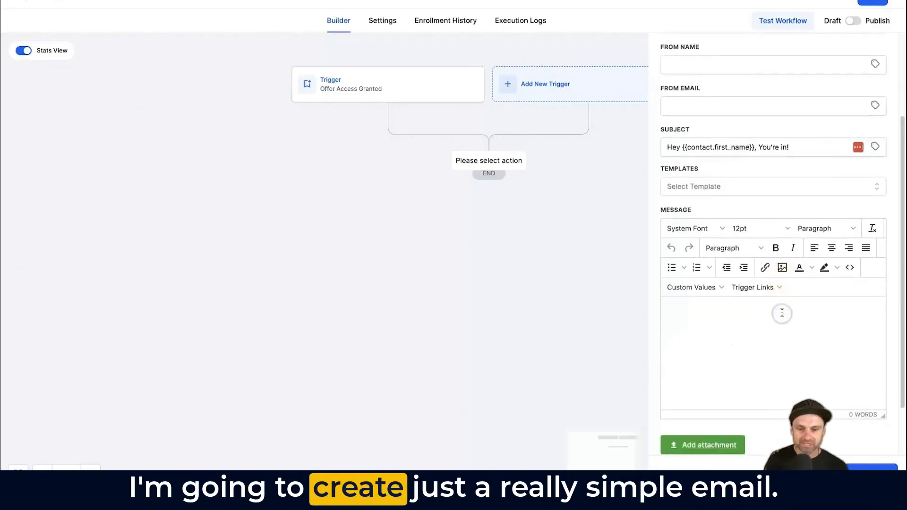
{"action": "type", "text": "Hey"}
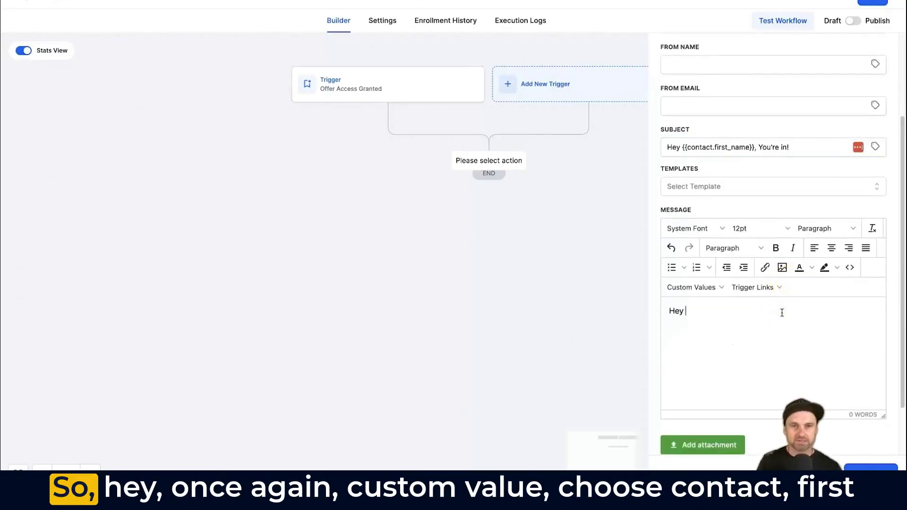
{"action": "left_click", "coordinate": [721, 287]}
{"action": "mouse_move", "coordinate": [716, 314]}
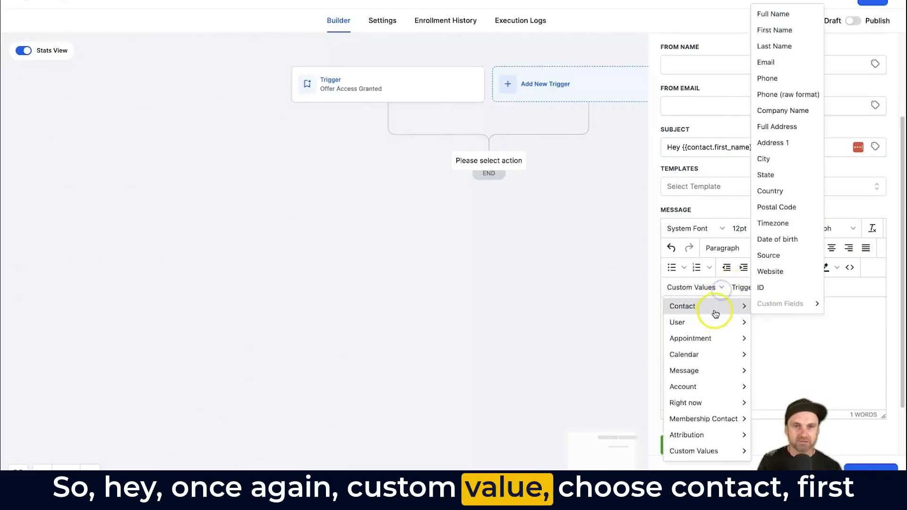
{"action": "left_click", "coordinate": [782, 31]}
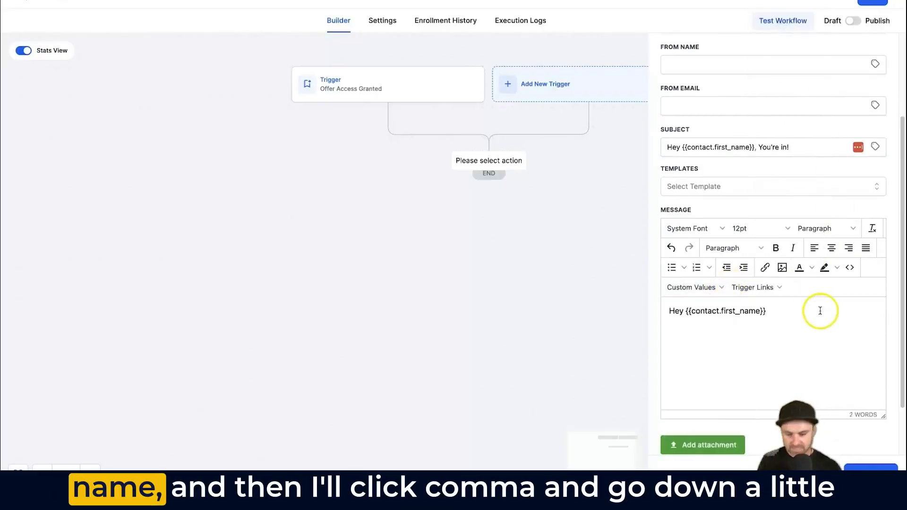
{"action": "type", "text": ","}
{"action": "key", "text": "Return"}
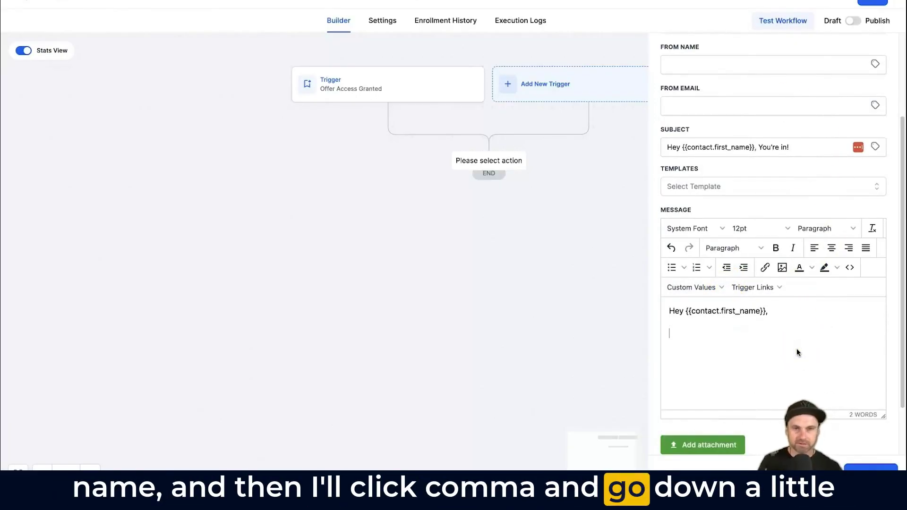
Write "Congratulations for getting started with" in the message, followed by the Membership Contact Offer Title custom value.
{"action": "type", "text": "Cong"}
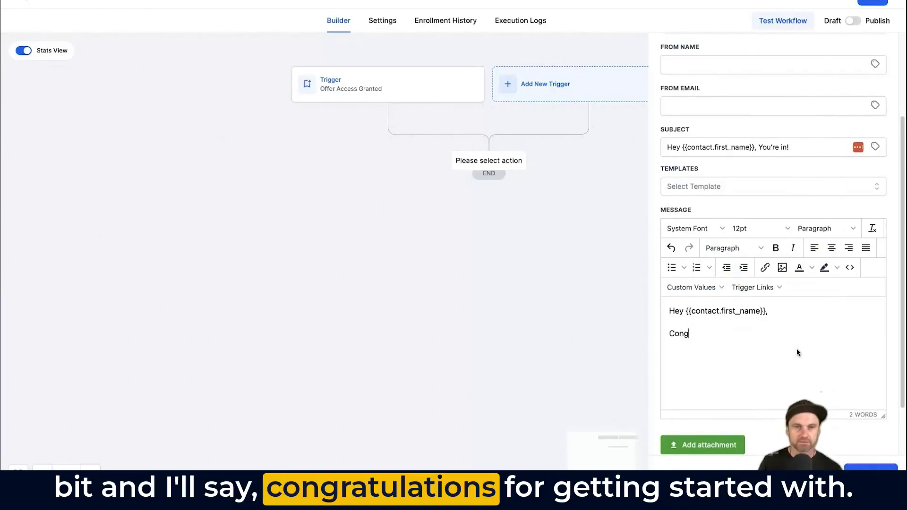
{"action": "type", "text": "ratulations for ge"}
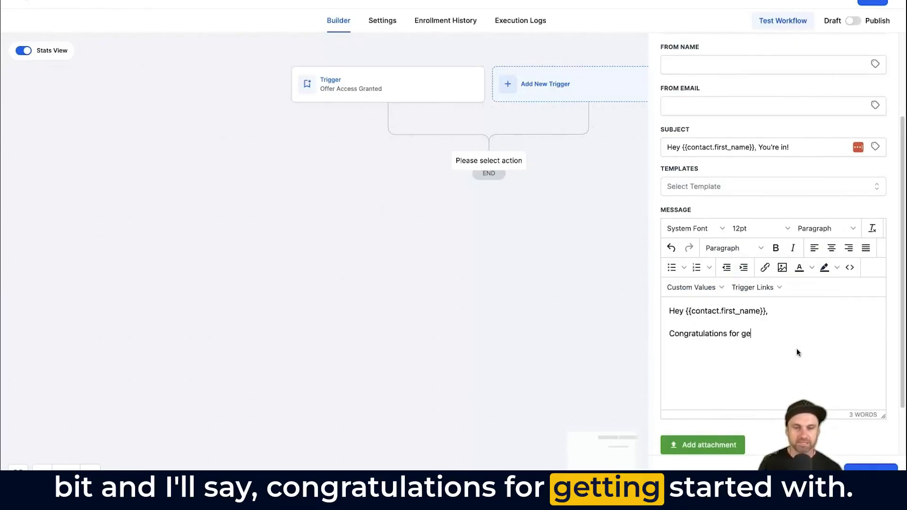
{"action": "type", "text": "tting started with"}
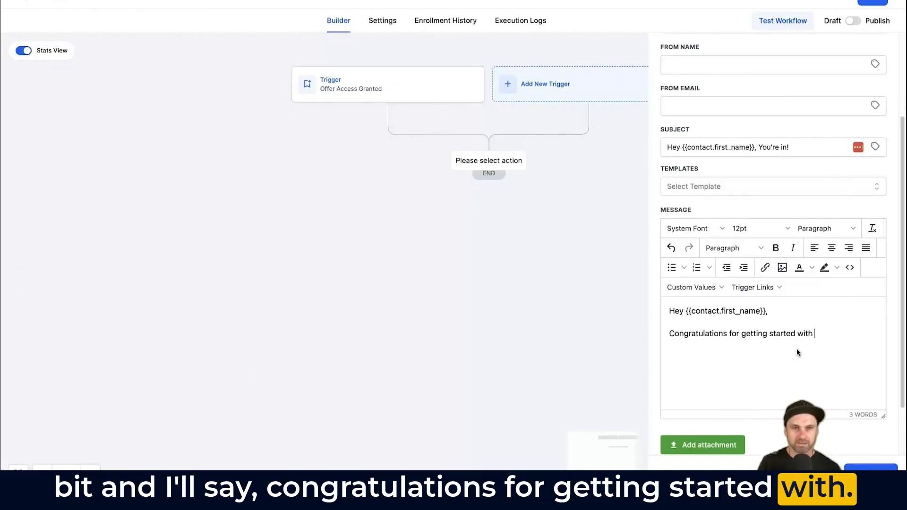
{"action": "left_click", "coordinate": [711, 288]}
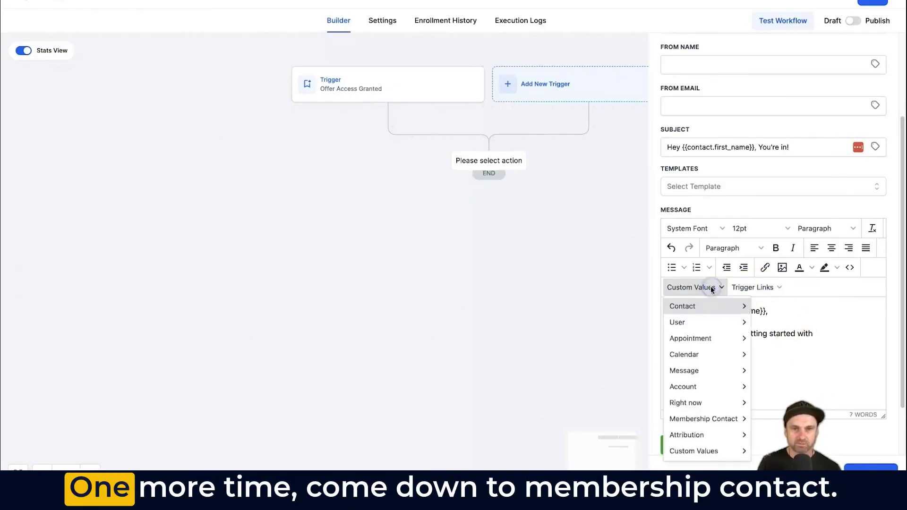
{"action": "left_click", "coordinate": [695, 416]}
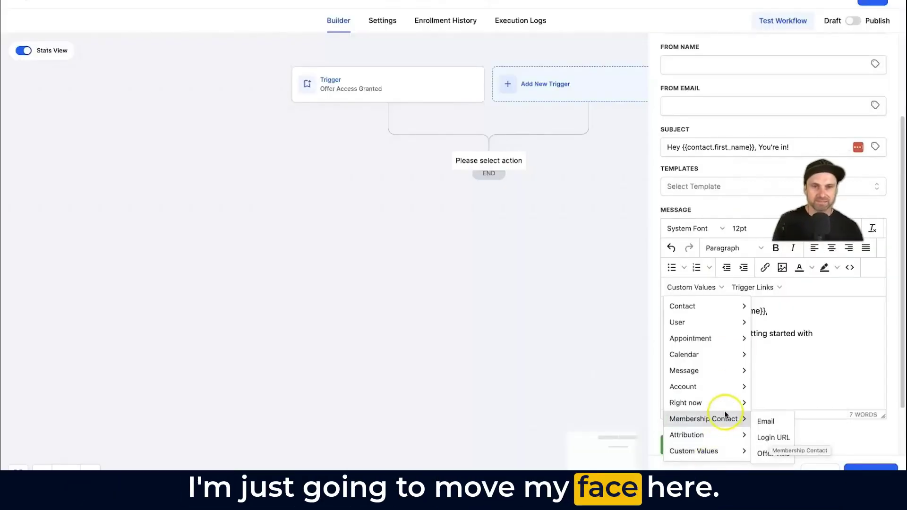
{"action": "left_click", "coordinate": [762, 452]}
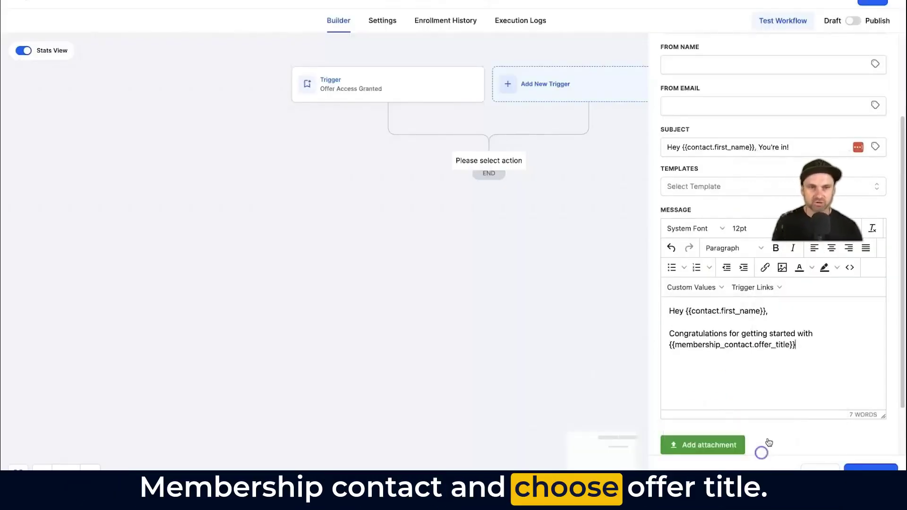
Add a paragraph reading "To access the course, you can login here", followed by the Membership Contact Login URL custom value.
{"action": "left_click", "coordinate": [803, 331]}
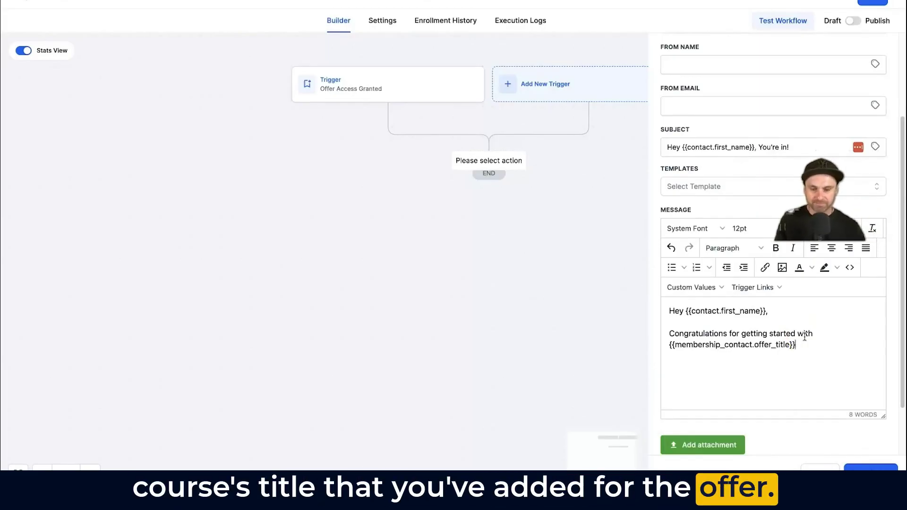
{"action": "key", "text": "Return"}
{"action": "key", "text": "Return"}
{"action": "type", "text": "To"}
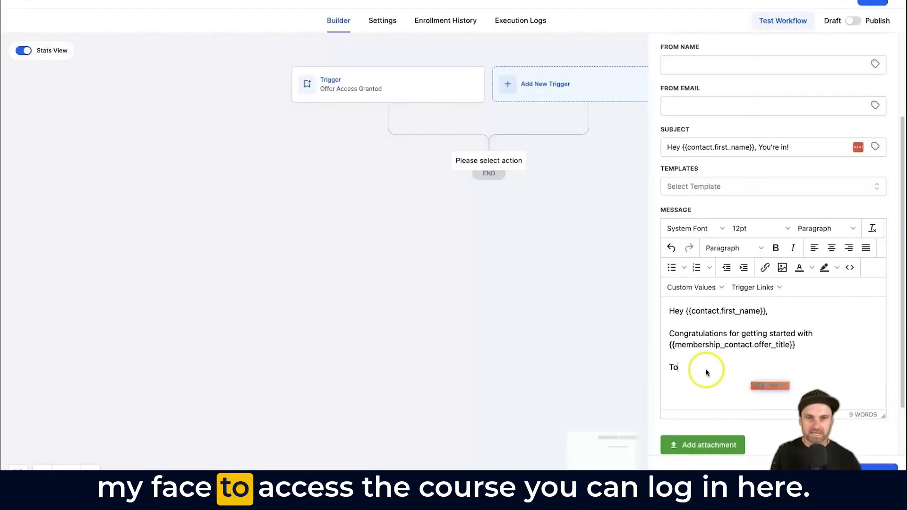
{"action": "type", "text": "a"}
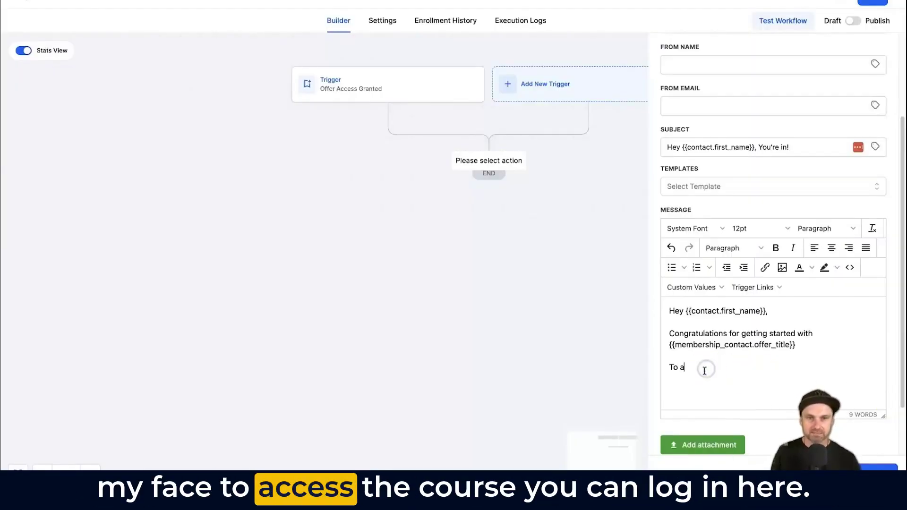
{"action": "type", "text": "ccess the course, you can login here"}
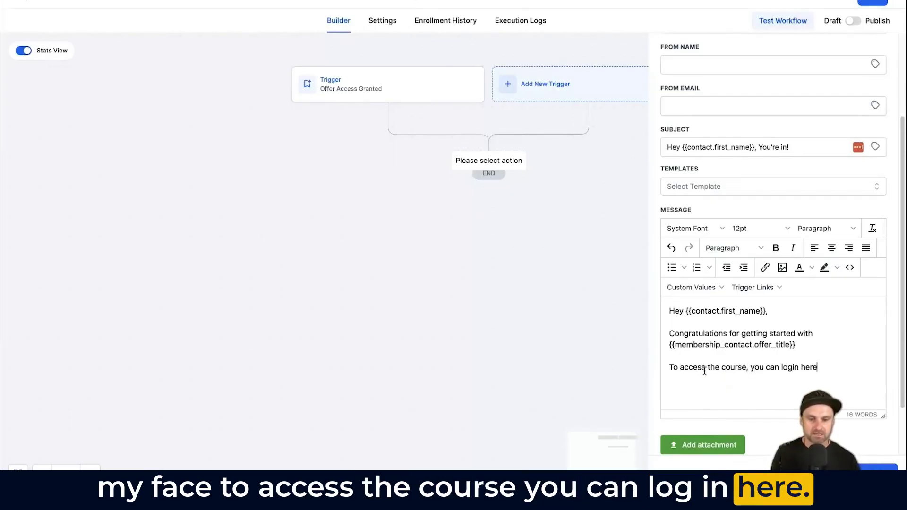
{"action": "left_click", "coordinate": [695, 287]}
{"action": "mouse_move", "coordinate": [695, 455]}
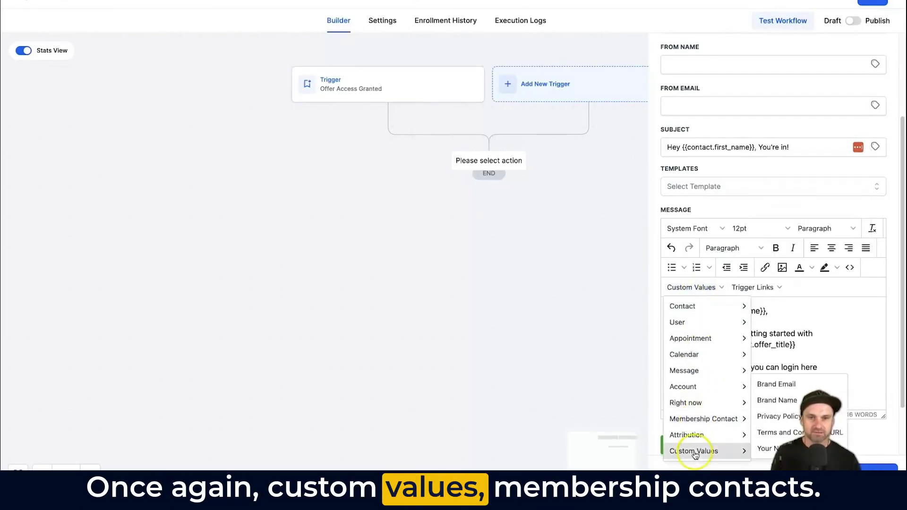
{"action": "mouse_move", "coordinate": [719, 420]}
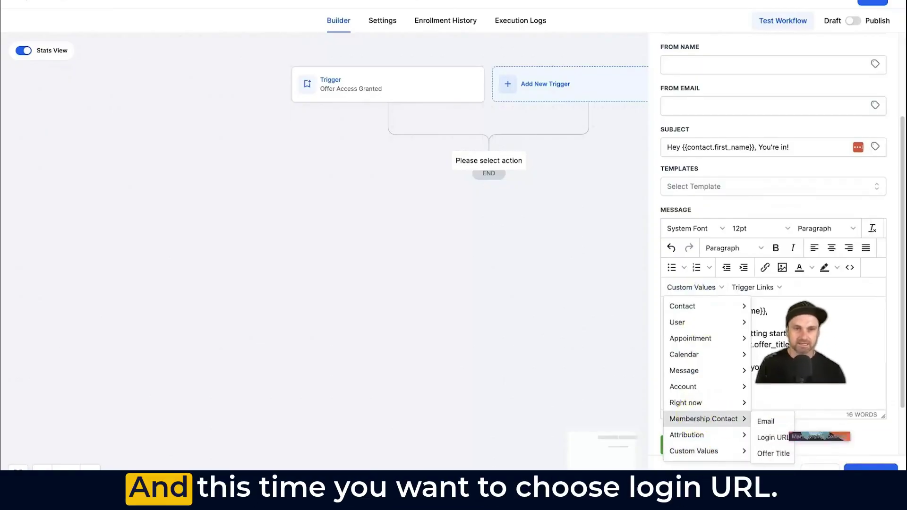
{"action": "left_click", "coordinate": [772, 438]}
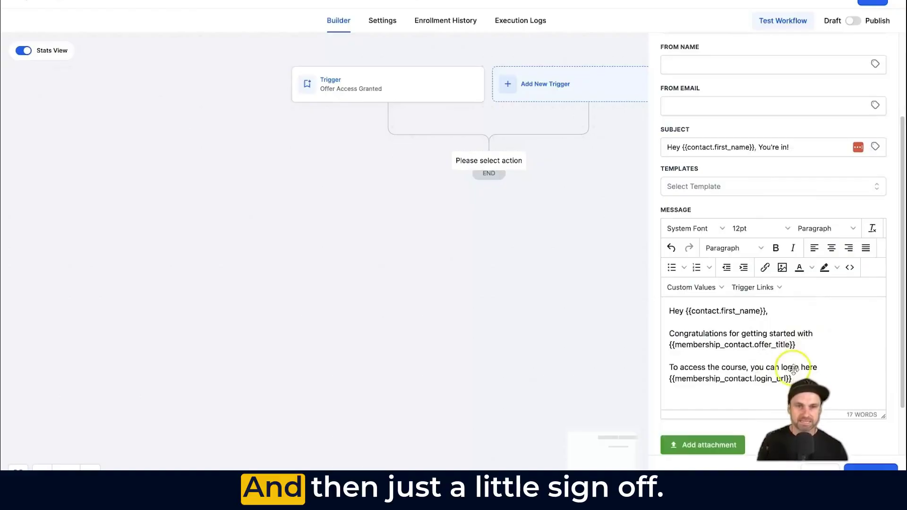
{"action": "left_click", "coordinate": [811, 378]}
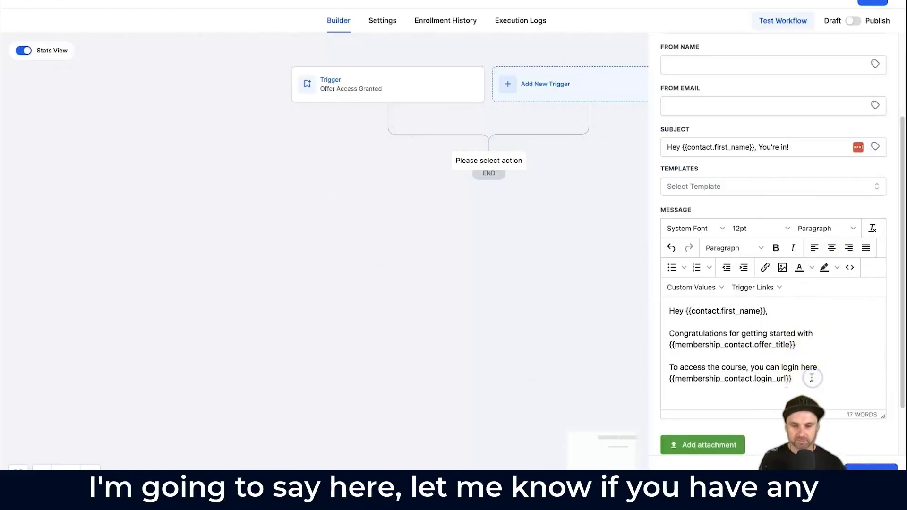
Close the message with "Let me know if you have any questions," and the User First Name custom value on the following line.
{"action": "key", "text": "Return"}
{"action": "type", "text": "Let me know if"}
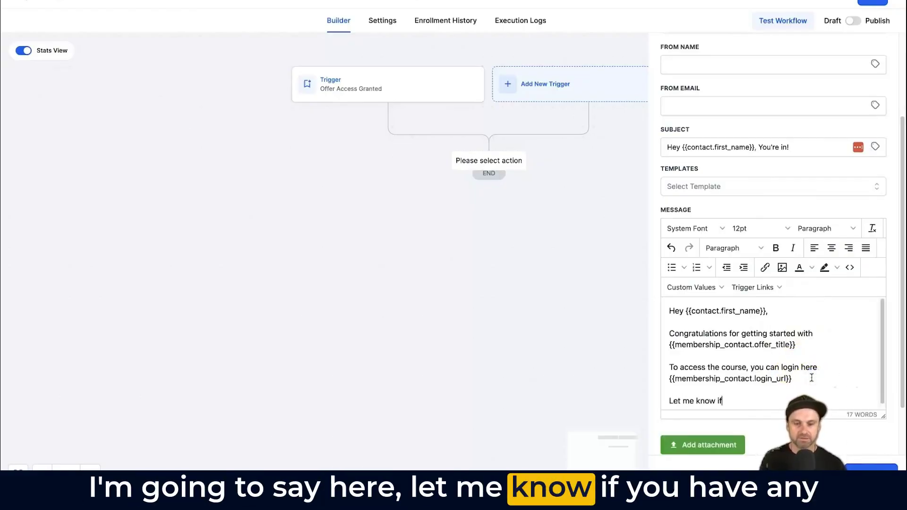
{"action": "type", "text": " you have any ques"}
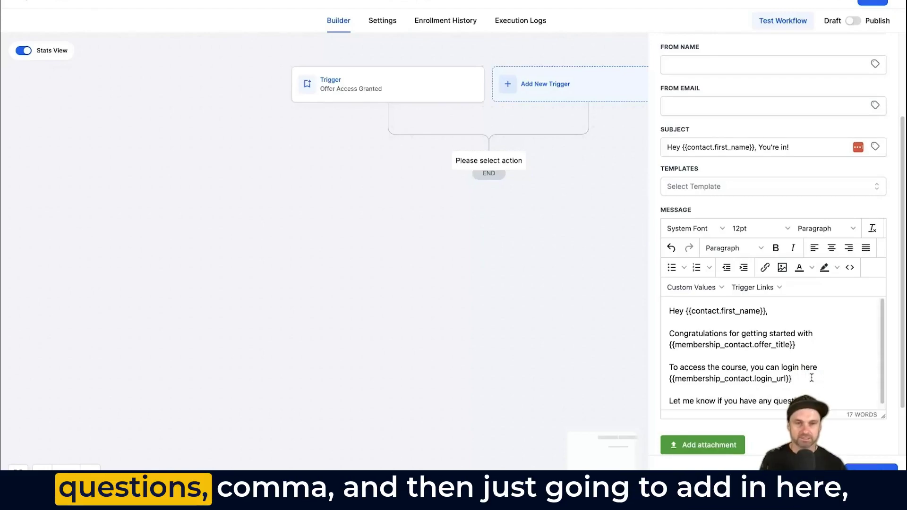
{"action": "type", "text": "tions,"}
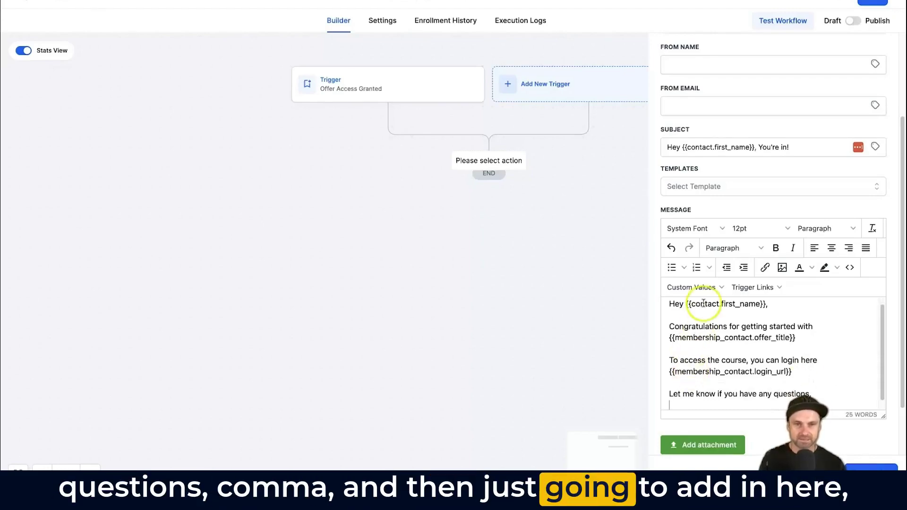
{"action": "left_click", "coordinate": [708, 288]}
{"action": "mouse_move", "coordinate": [712, 322]}
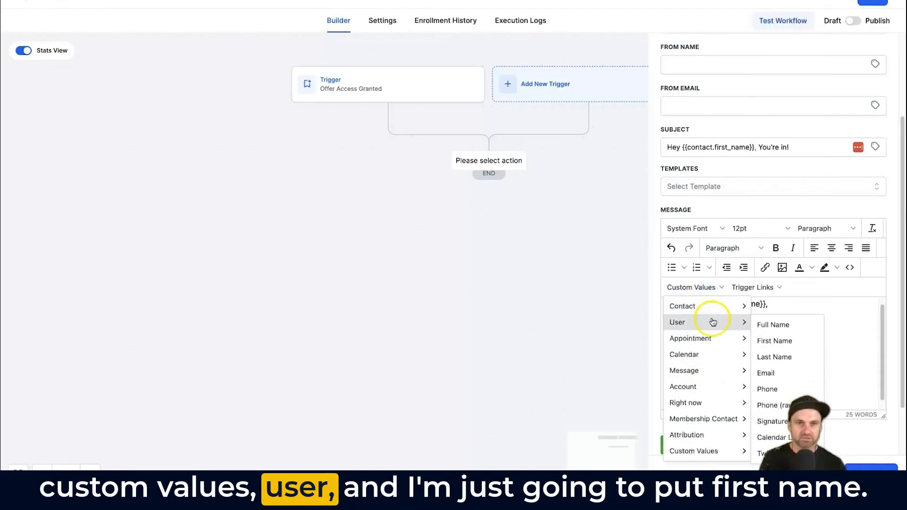
{"action": "left_click", "coordinate": [788, 342]}
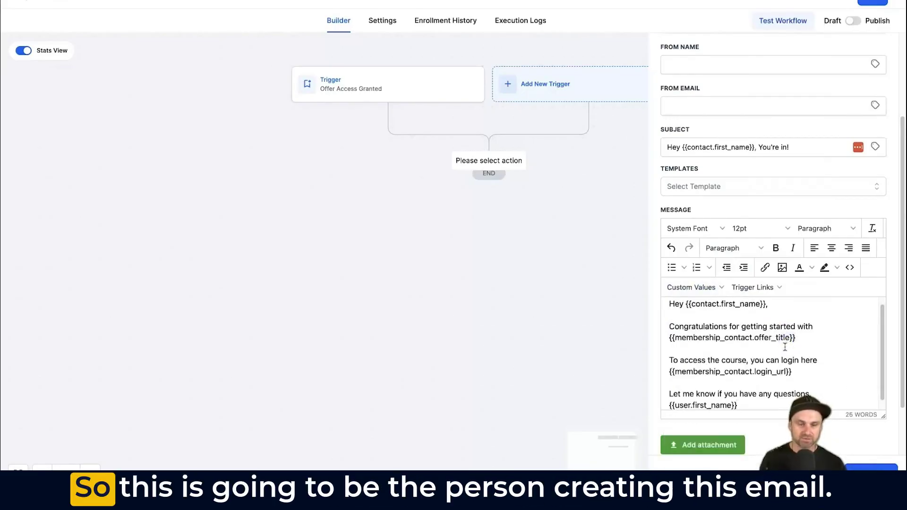
{"action": "left_click", "coordinate": [784, 347]}
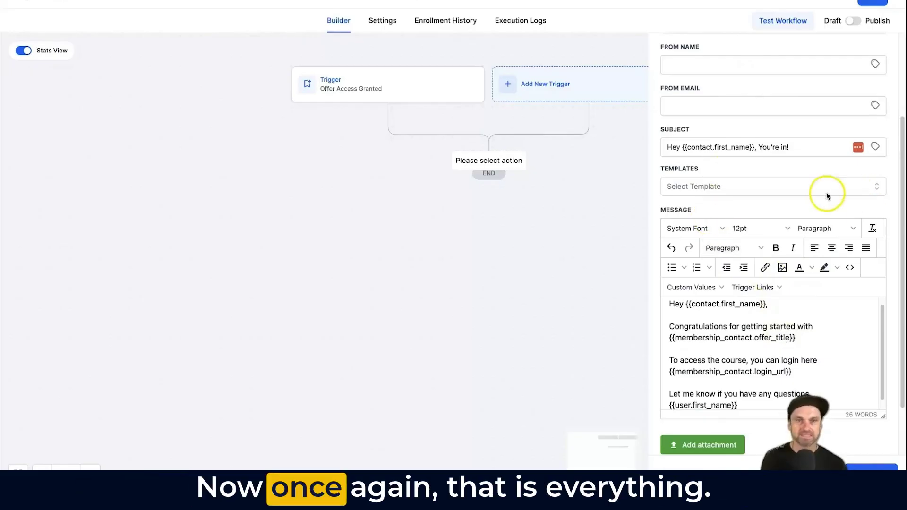
Try to switch the workflow from Draft to Publish and save it.
{"action": "scroll", "coordinate": [824, 192], "scroll_direction": "up", "scroll_amount": 3}
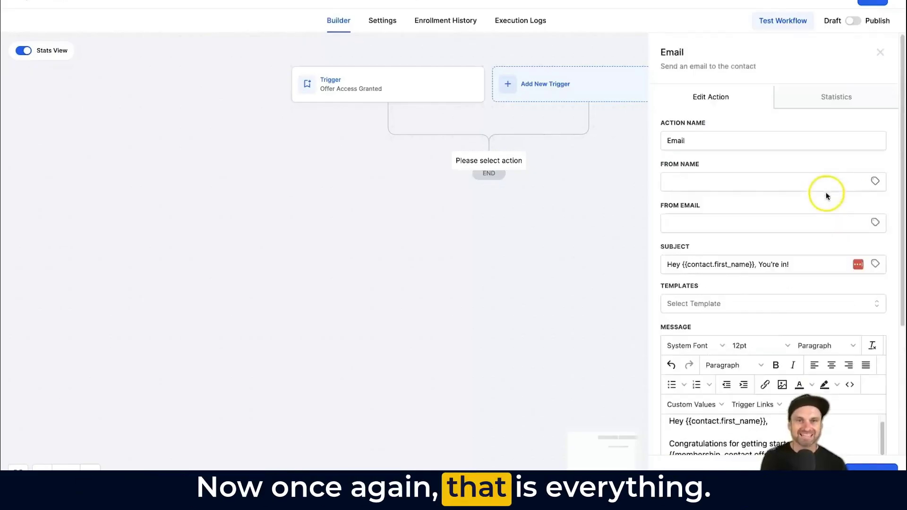
{"action": "left_click", "coordinate": [853, 21]}
{"action": "left_click", "coordinate": [872, 3]}
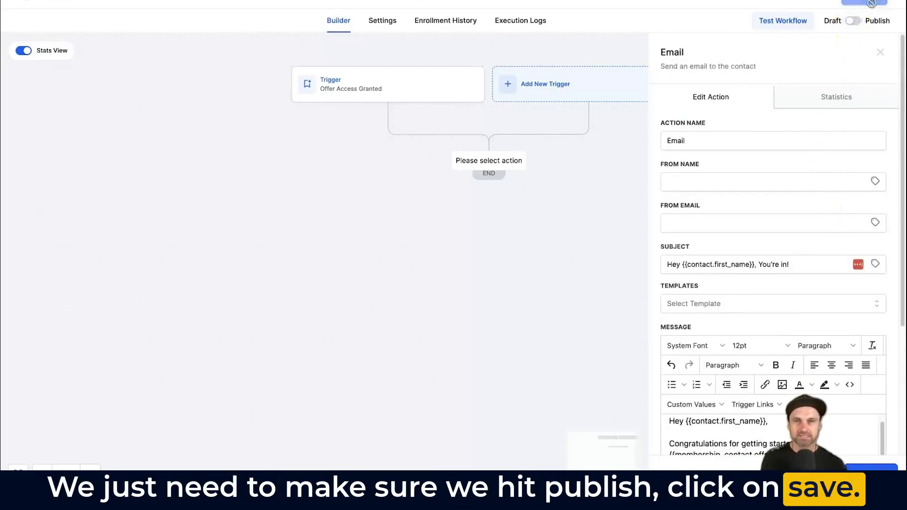